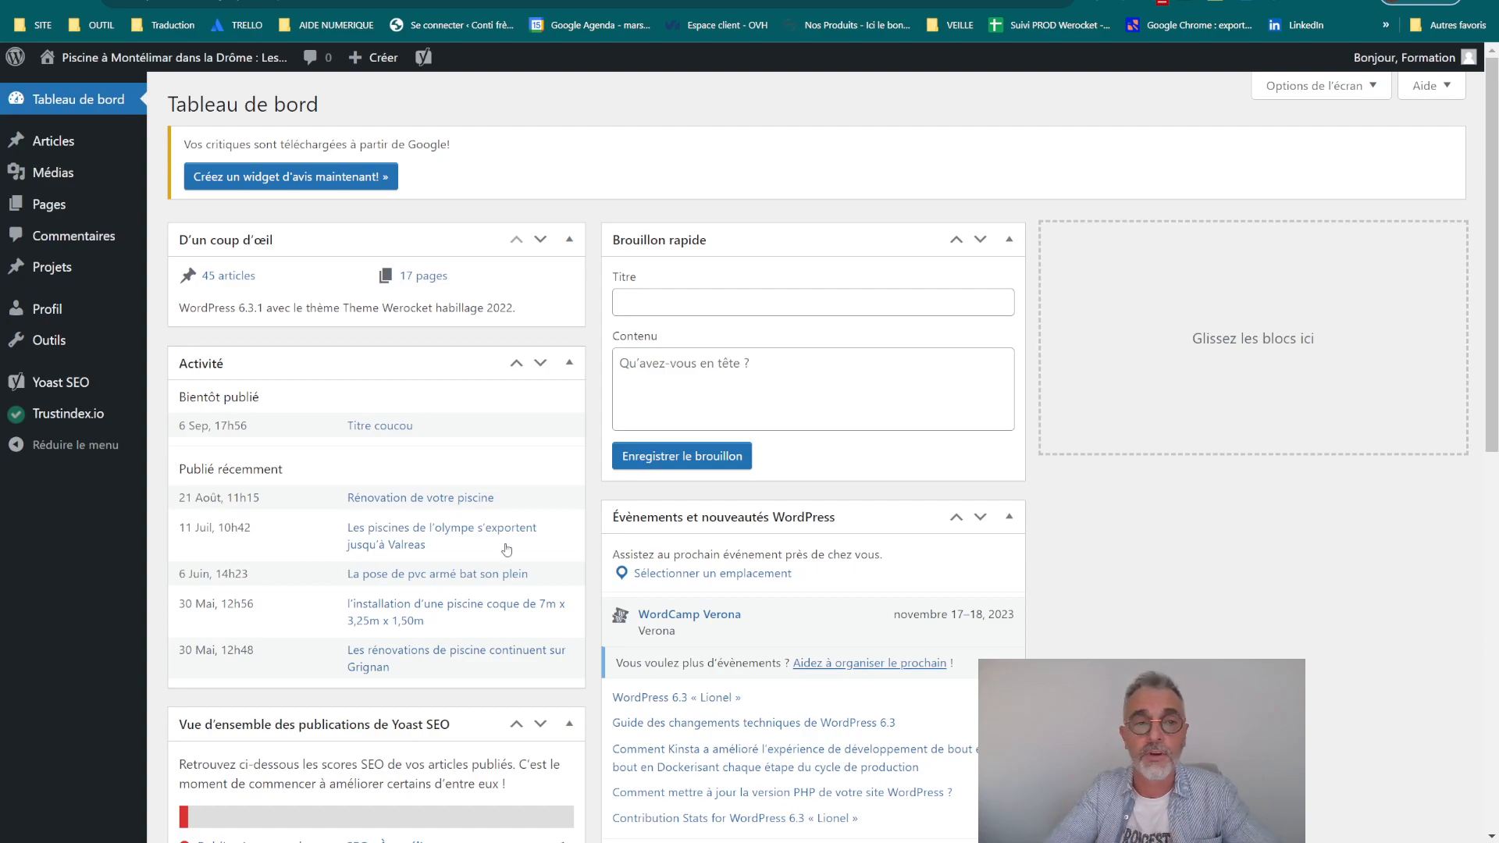
# Step: Open the public site from the dashboard and look through the homepage down to the "Qui sommes nous ?" section
pyautogui.moveTo(50, 64)
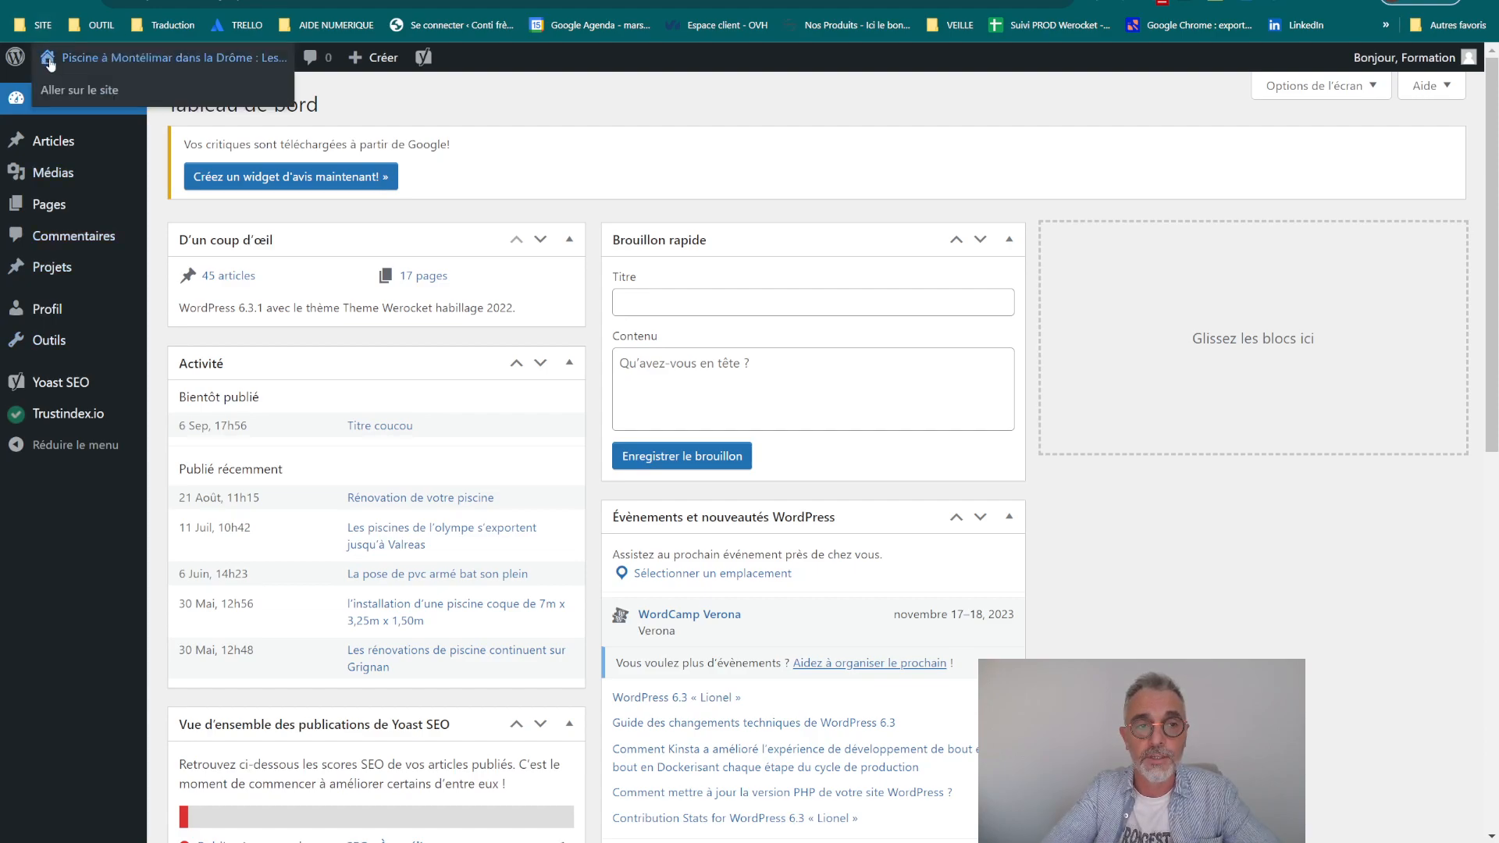
pyautogui.click(49, 64)
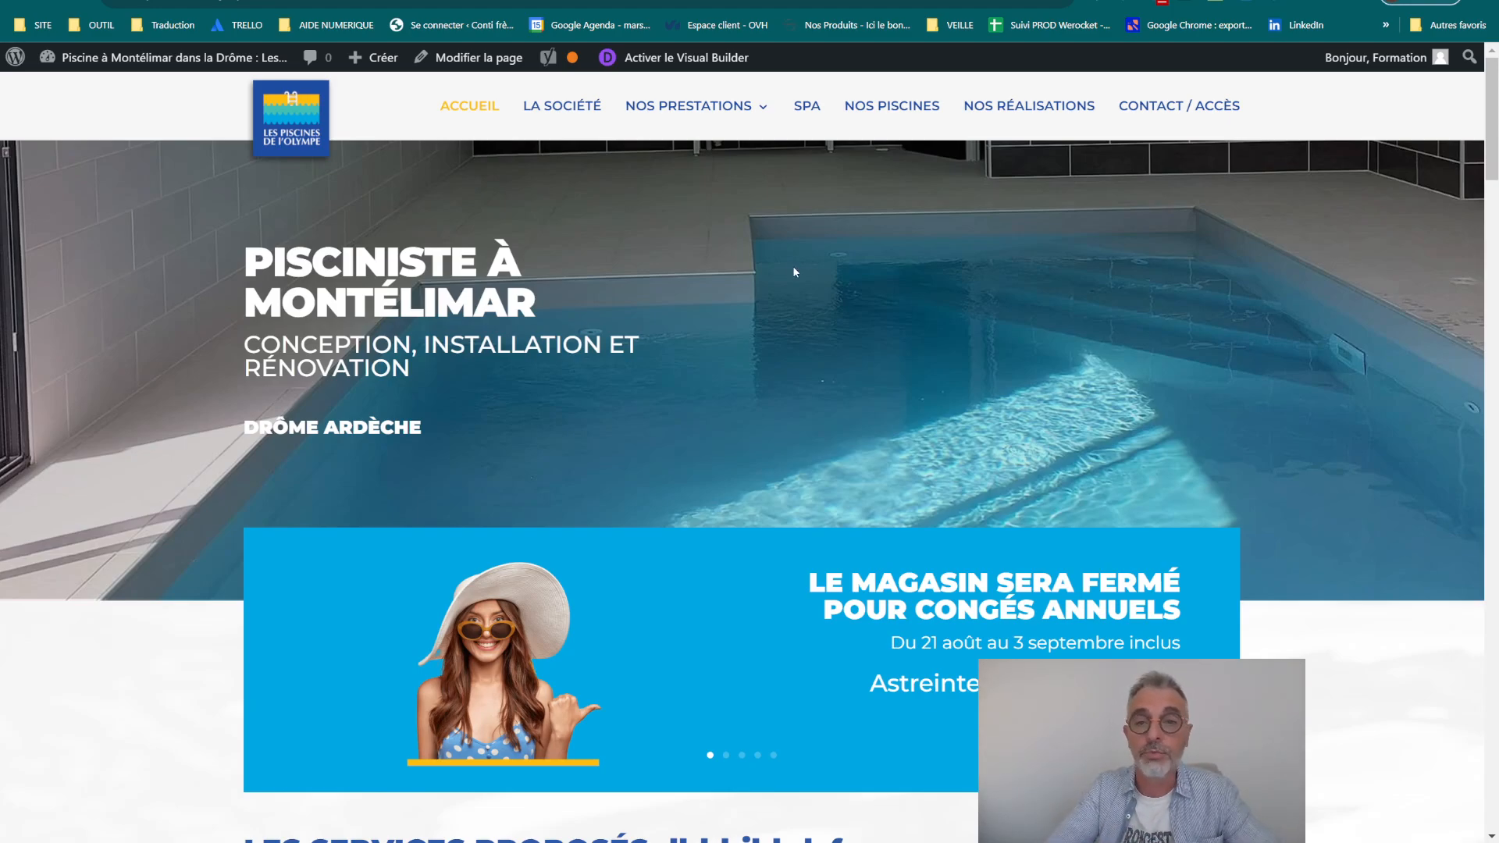
pyautogui.scroll(-6, 793, 267)
pyautogui.scroll(-5, 795, 272)
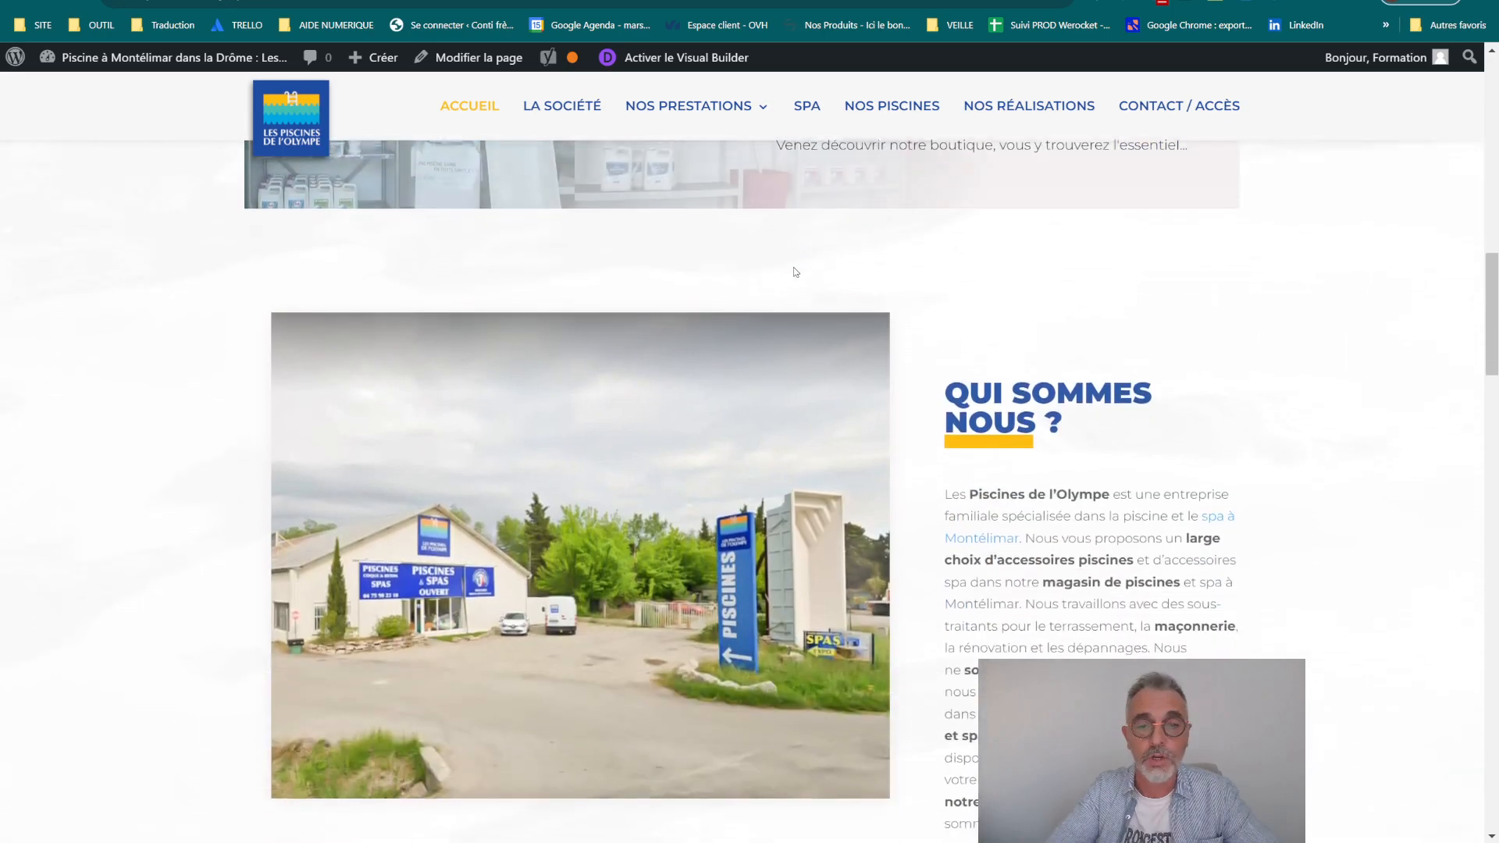
pyautogui.scroll(12, 795, 272)
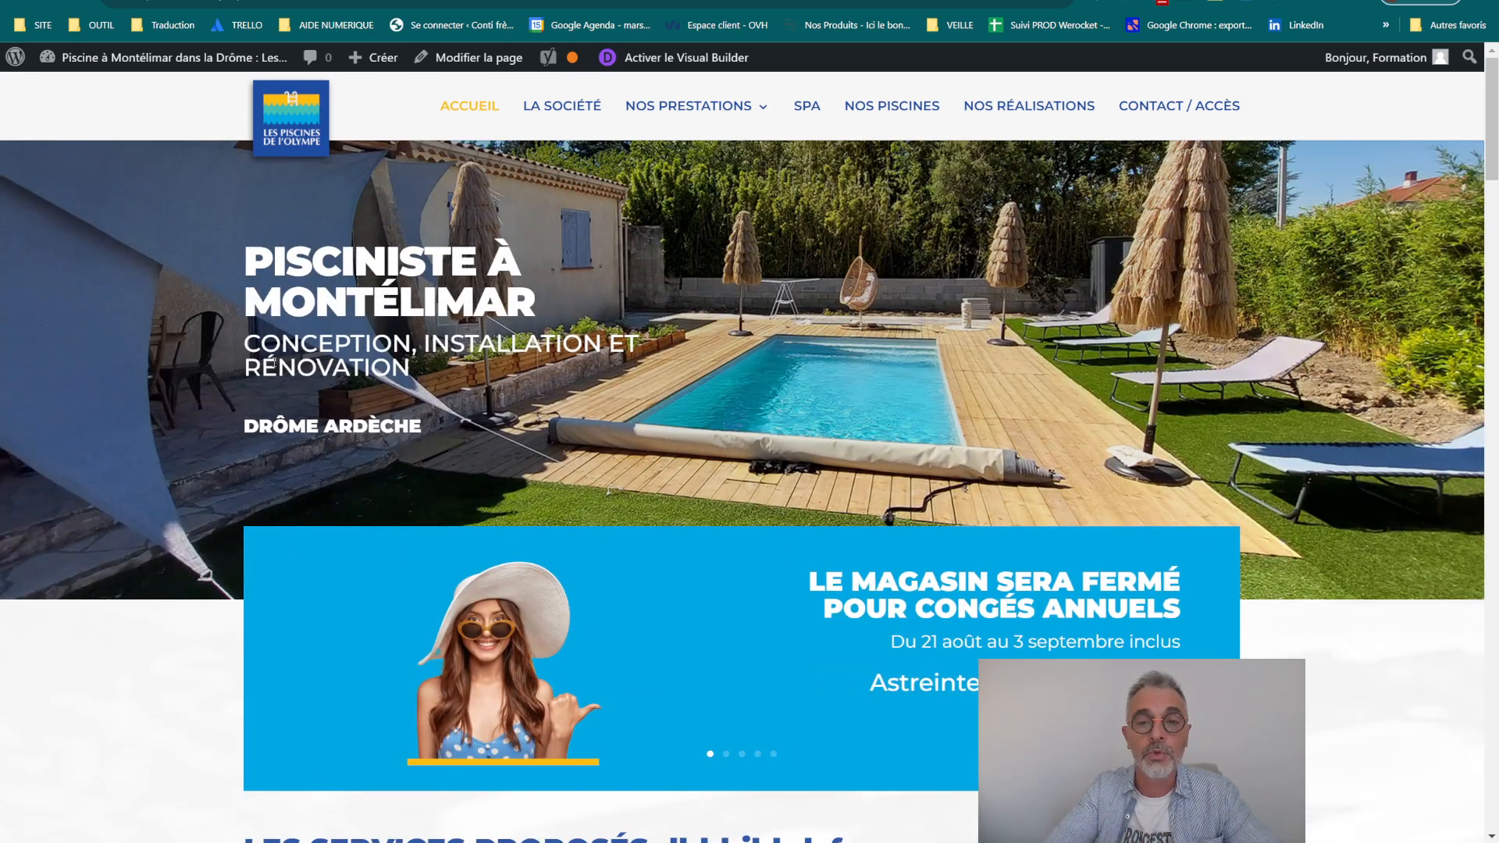
pyautogui.scroll(-7, 386, 482)
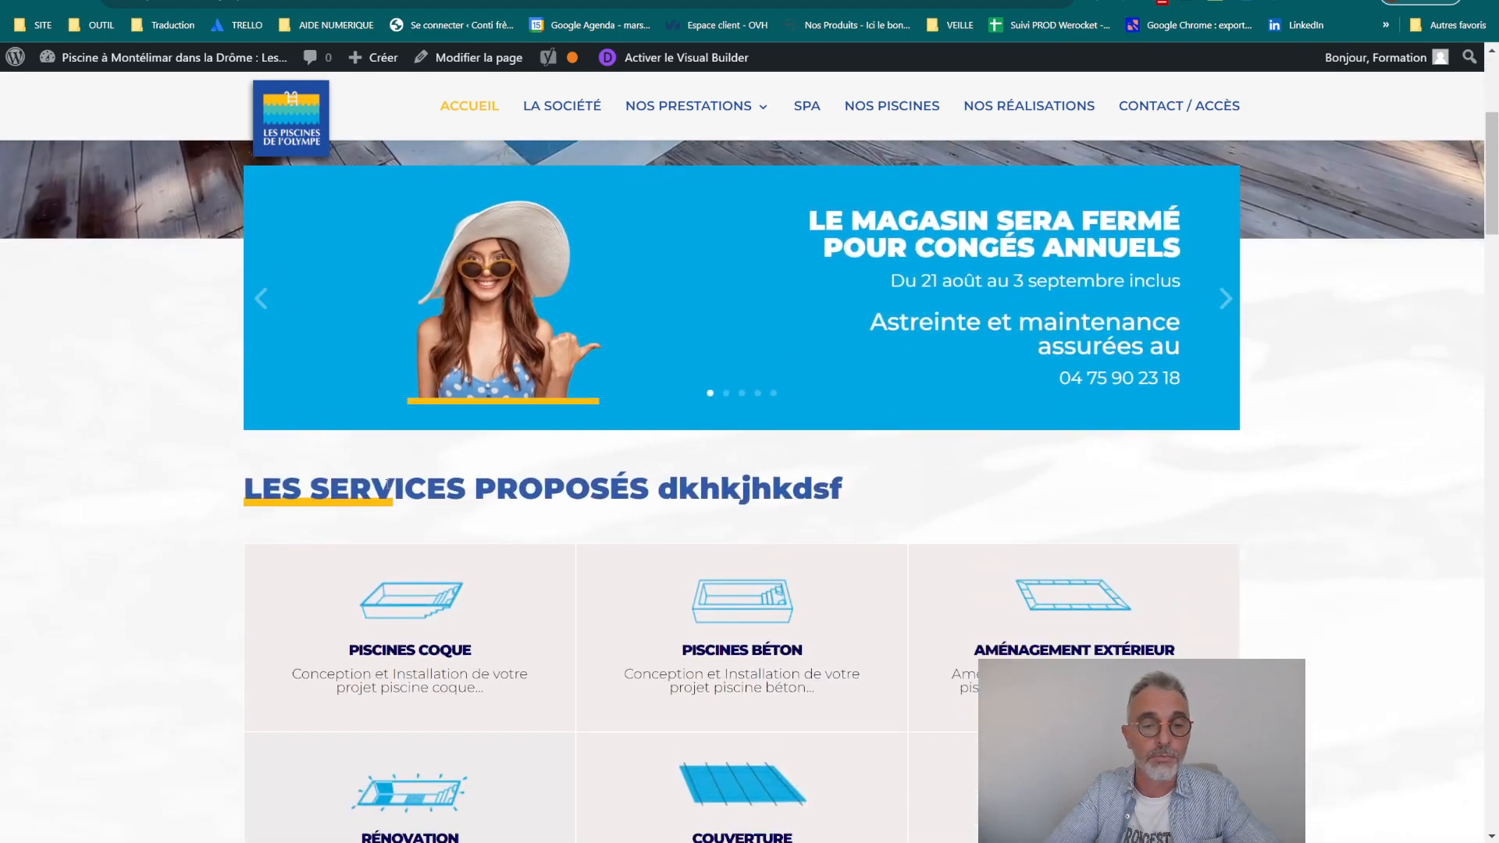
pyautogui.scroll(-11, 388, 491)
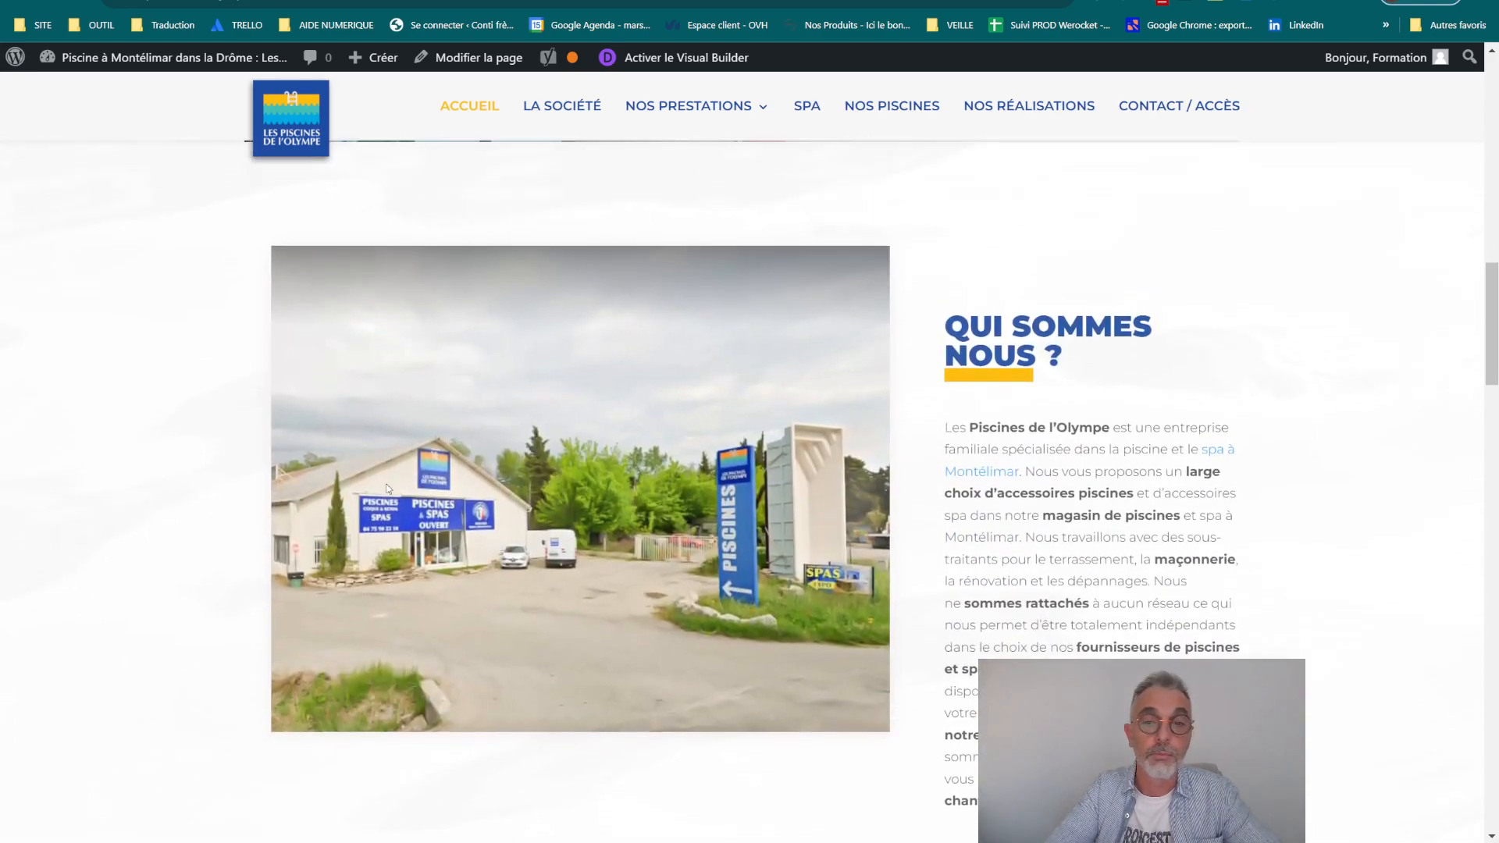
pyautogui.scroll(1, 532, 419)
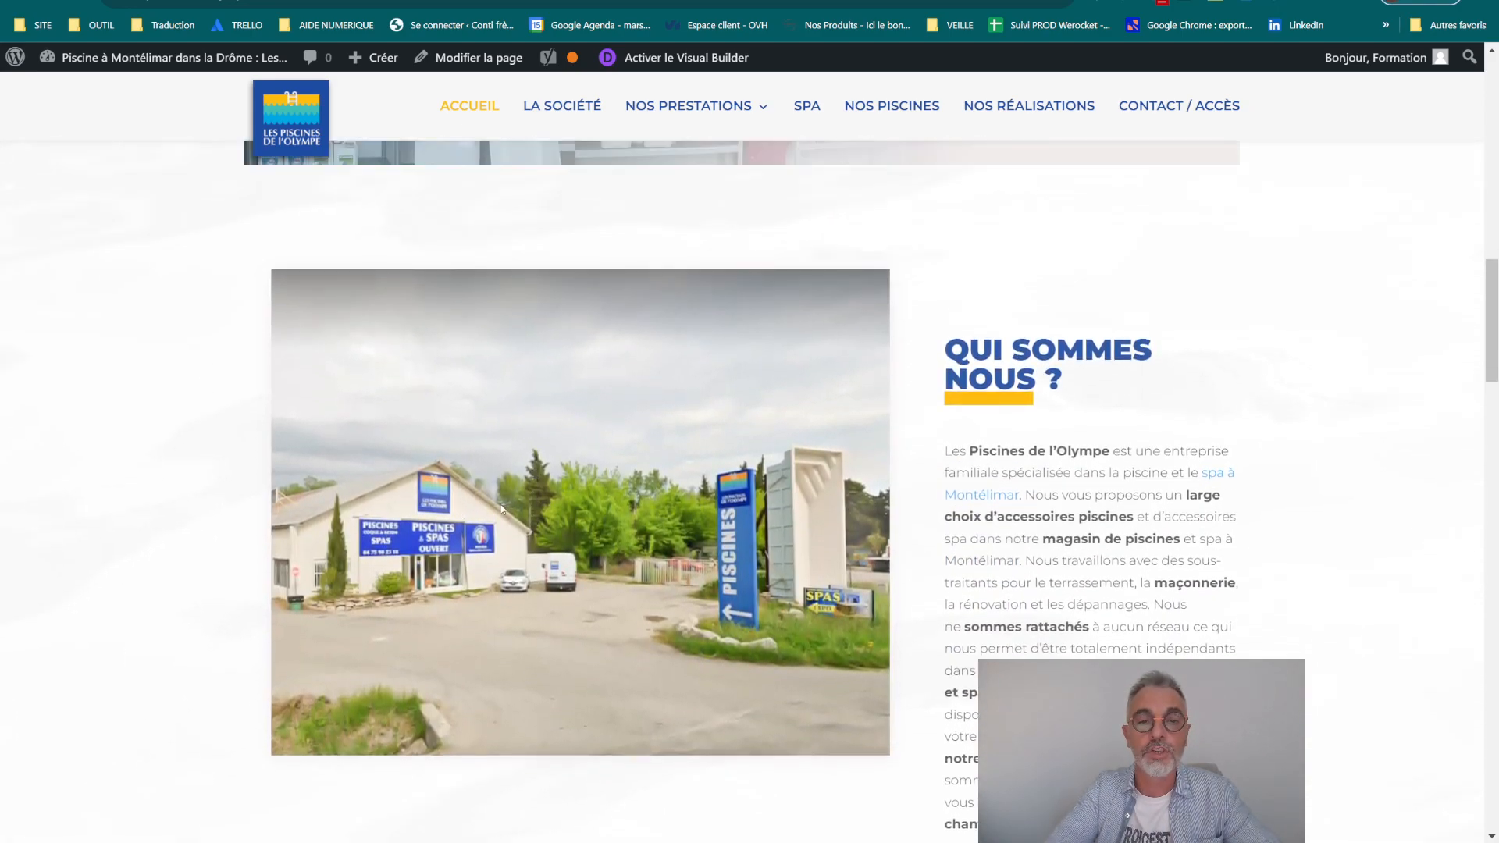
# Step: Activate the Visual Builder on the homepage and go to the "Qui sommes nous ?" section
pyautogui.click(666, 58)
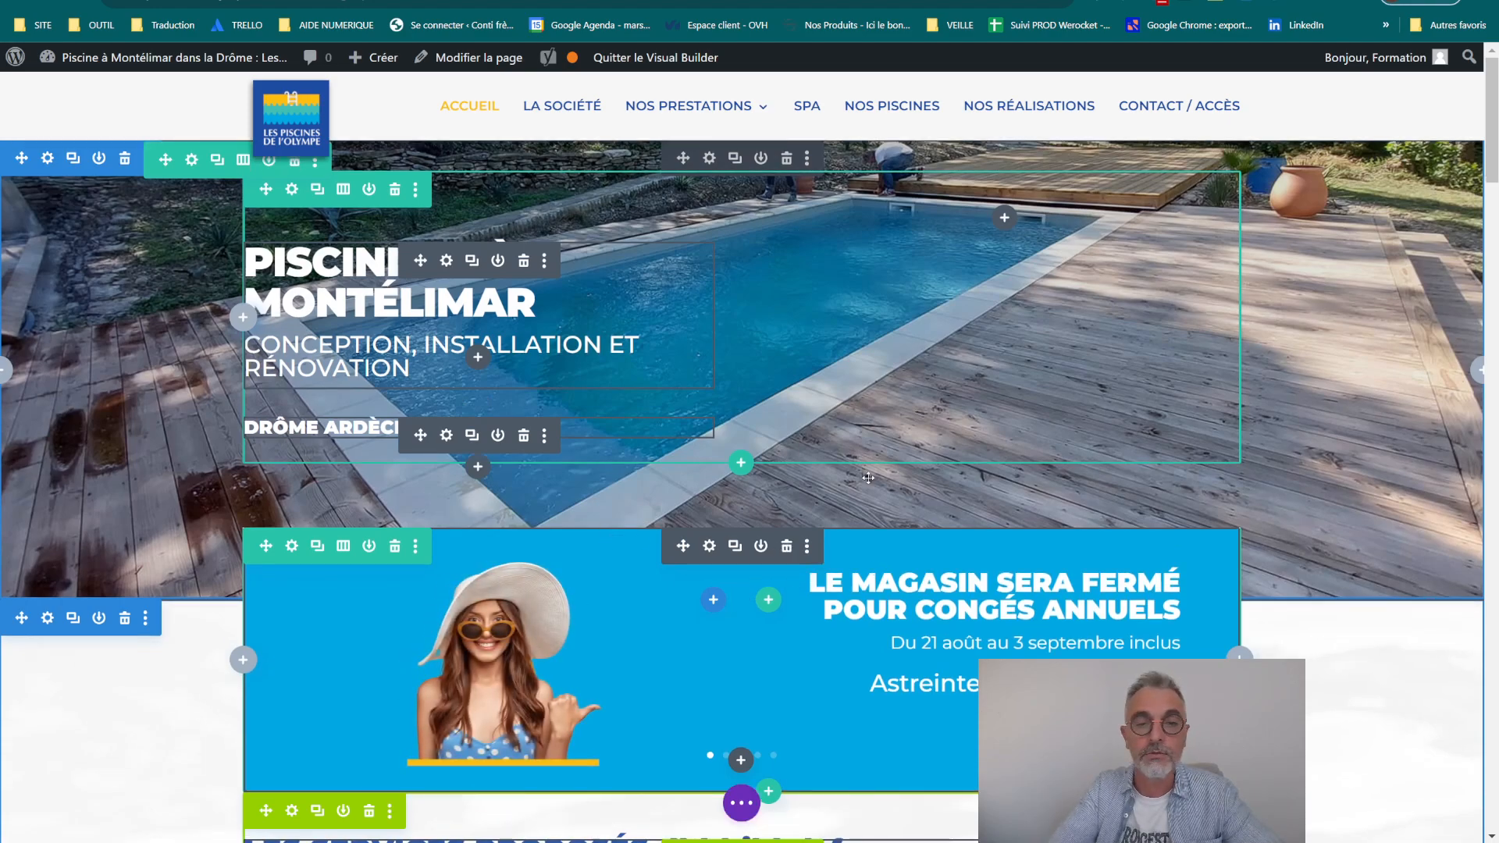
pyautogui.scroll(-5, 686, 564)
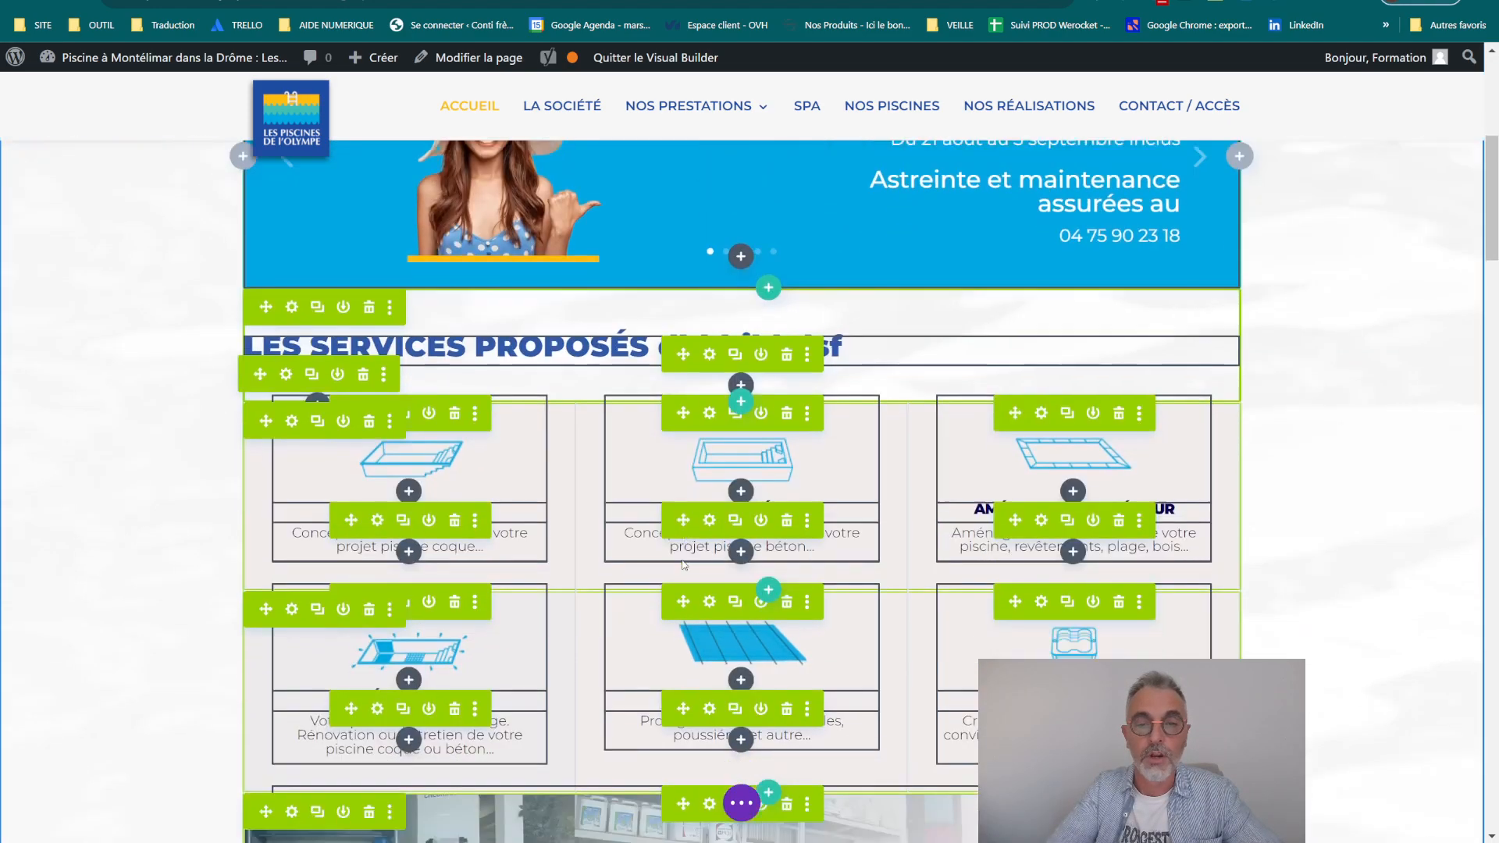
pyautogui.scroll(-10, 683, 564)
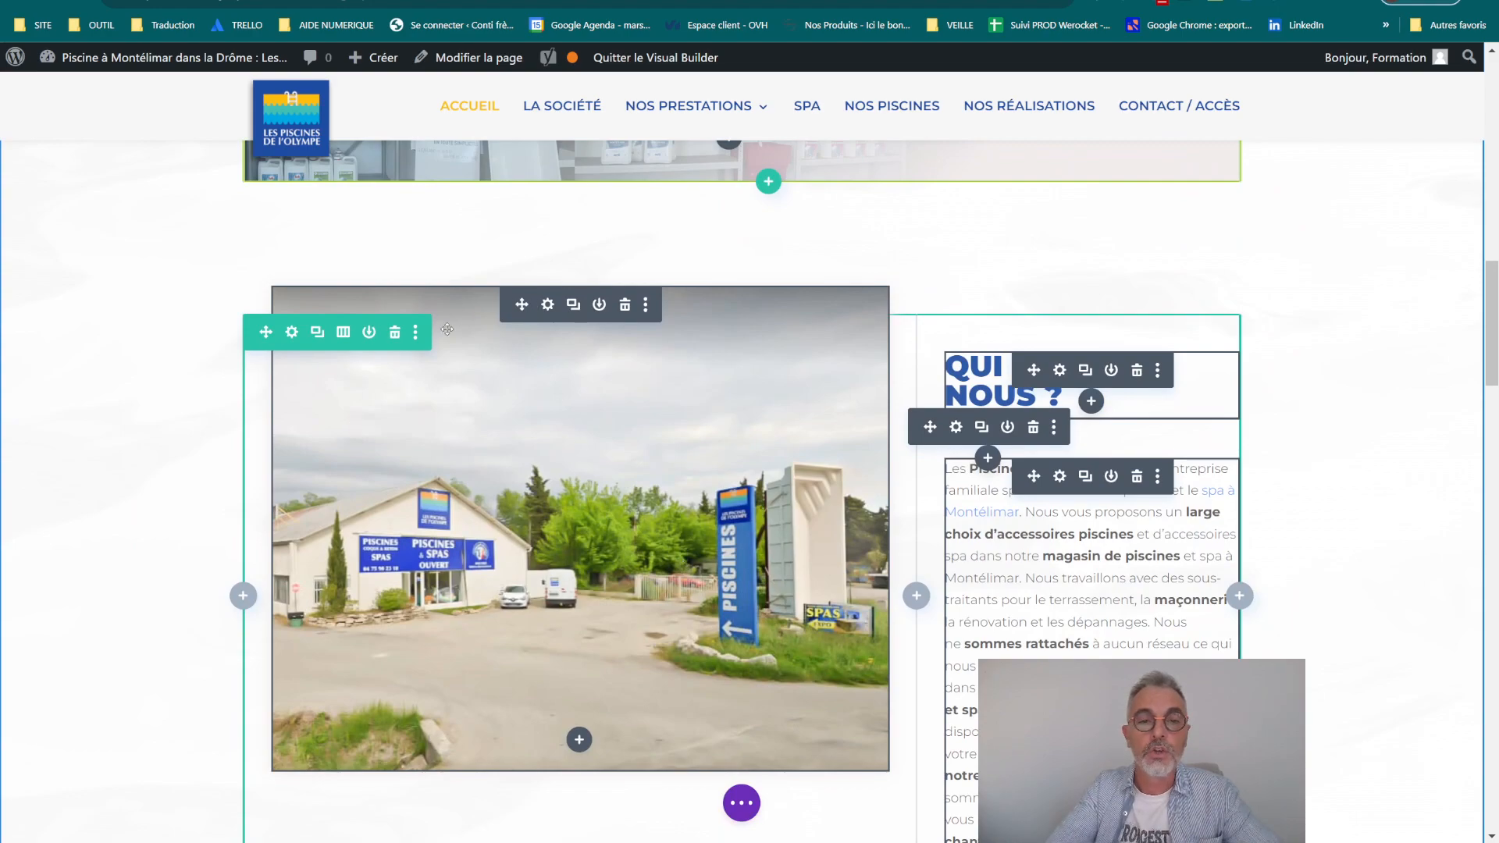
# Step: Edit the image module beside "Qui sommes nous ?" and upload the three-photo pool collage from the computer to the media library
pyautogui.click(548, 306)
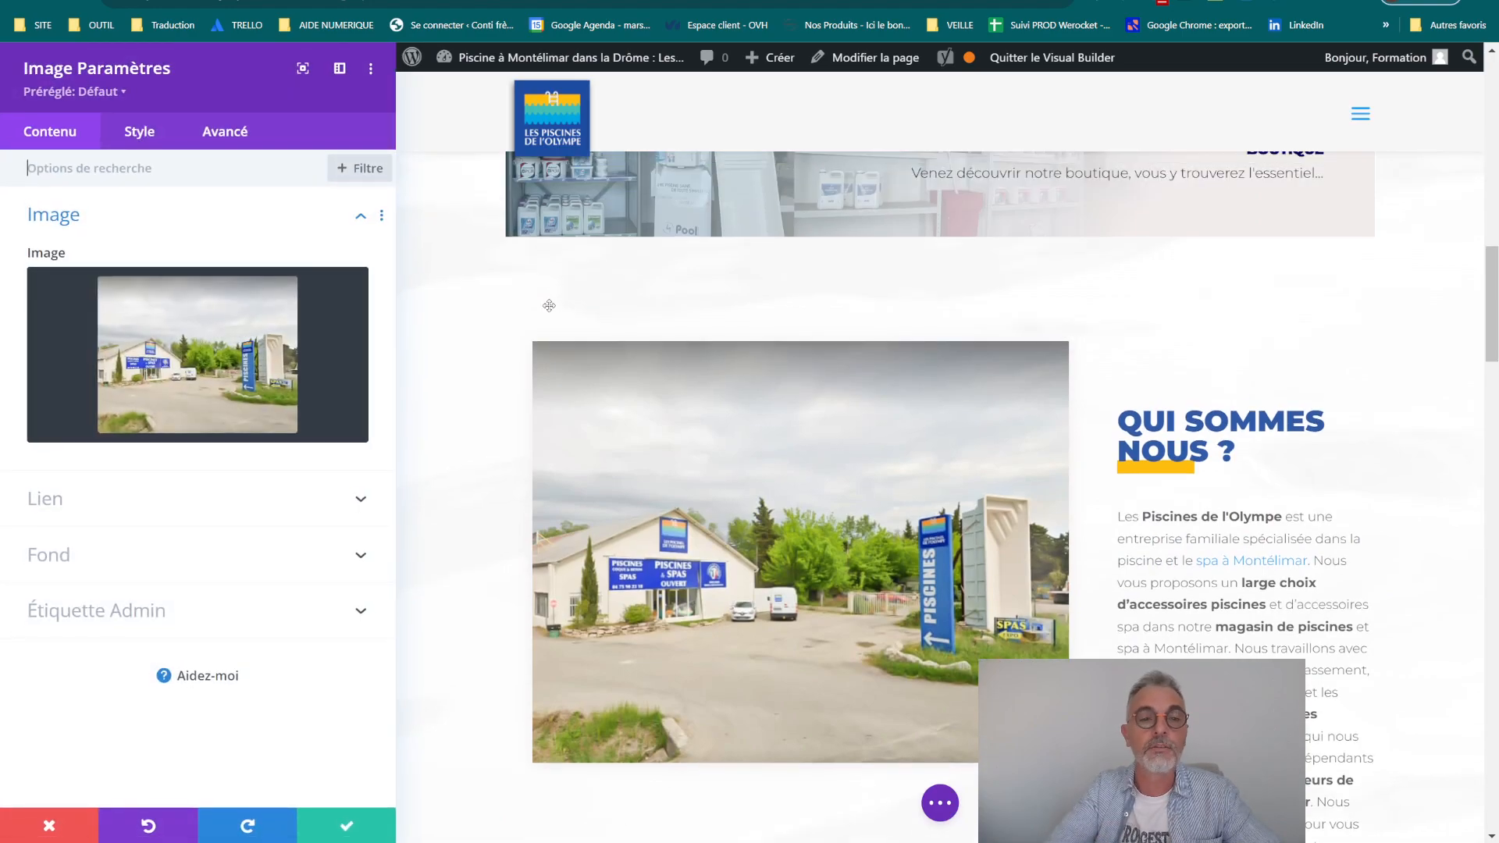
pyautogui.click(190, 370)
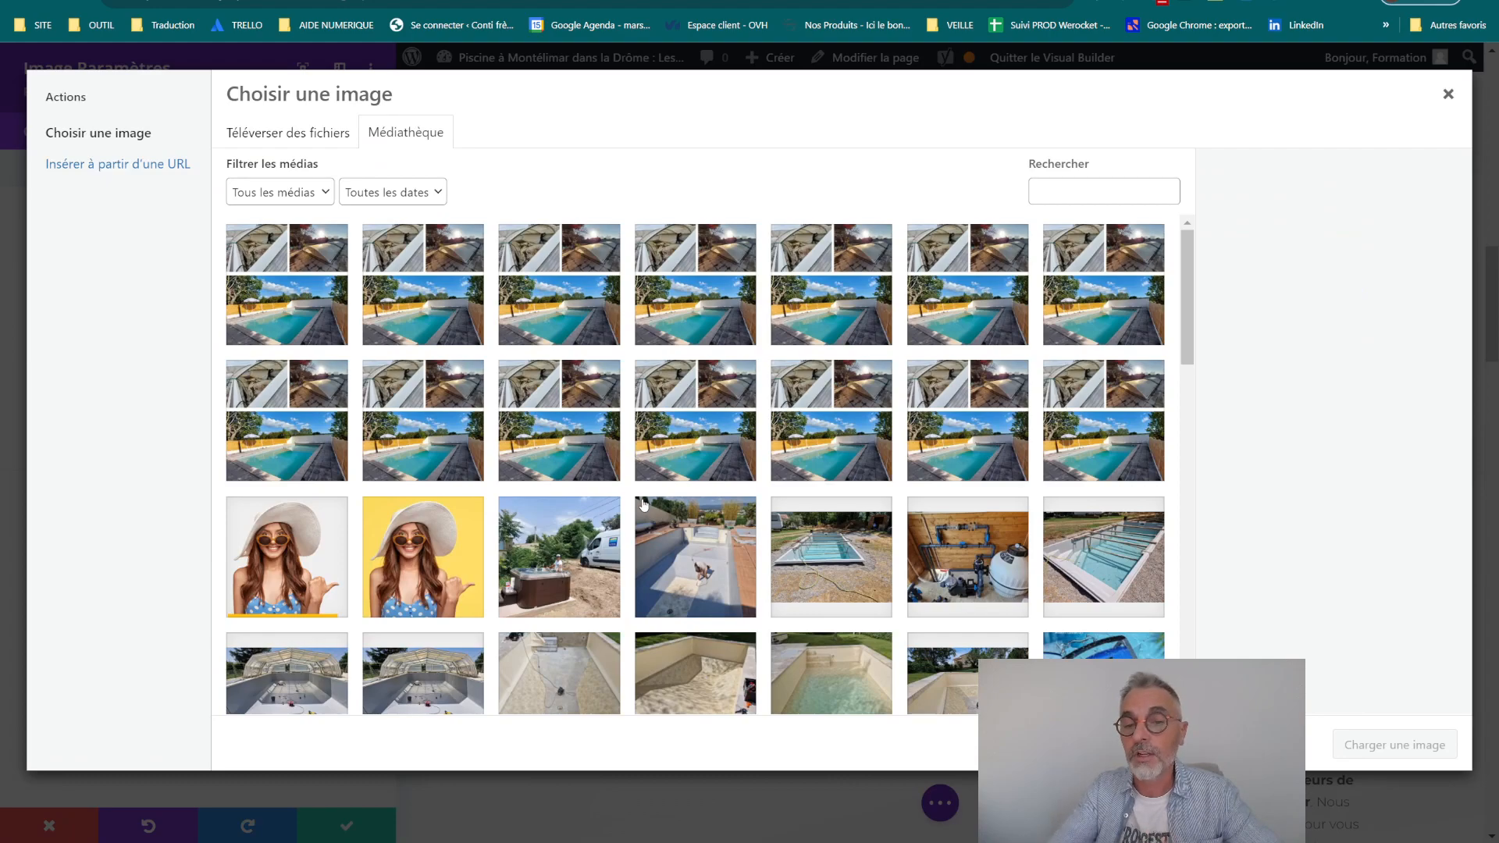
pyautogui.click(581, 545)
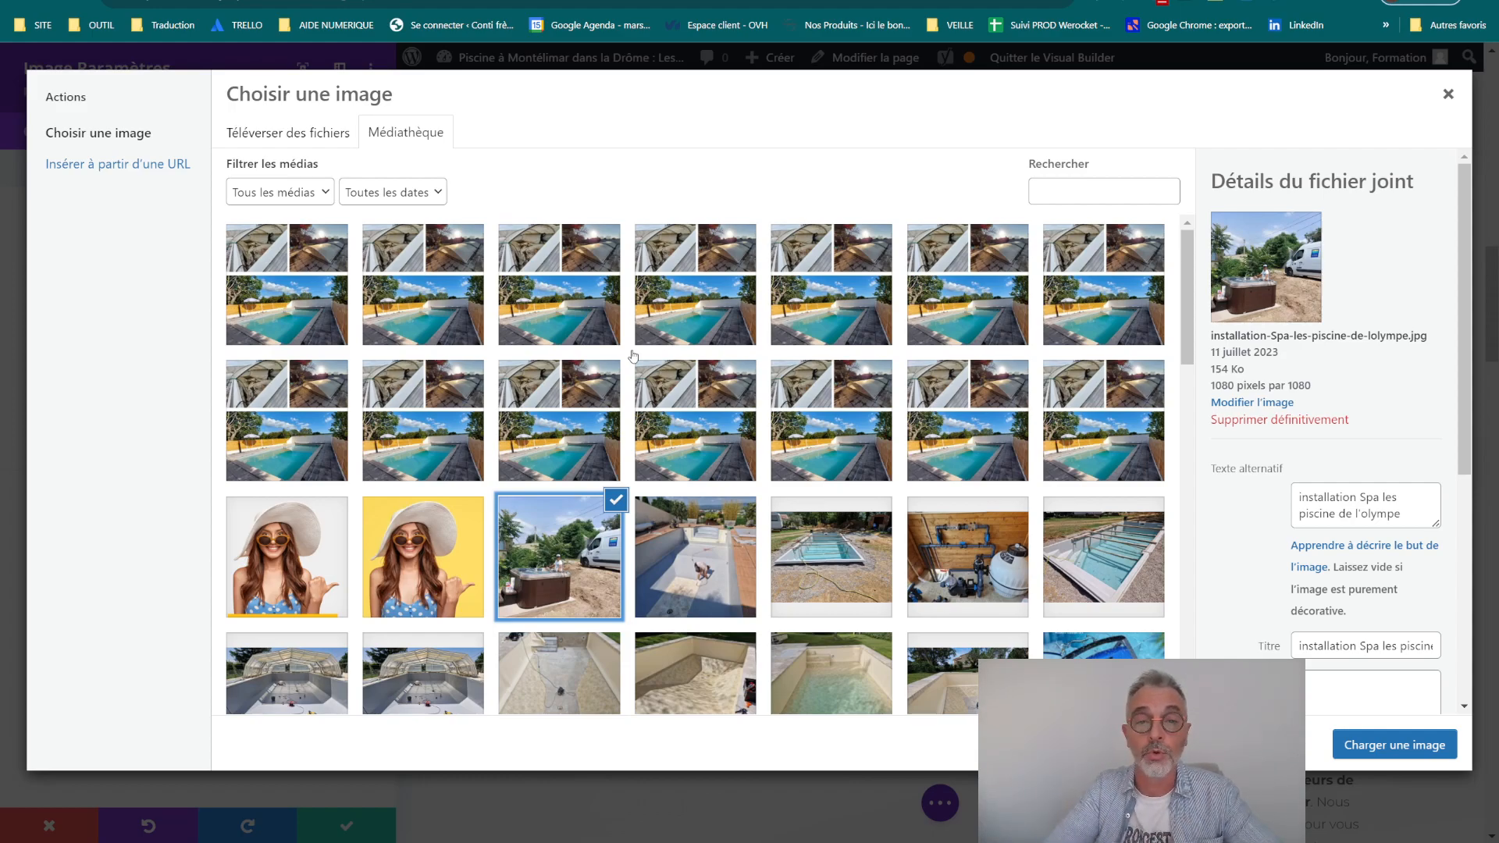
pyautogui.click(254, 135)
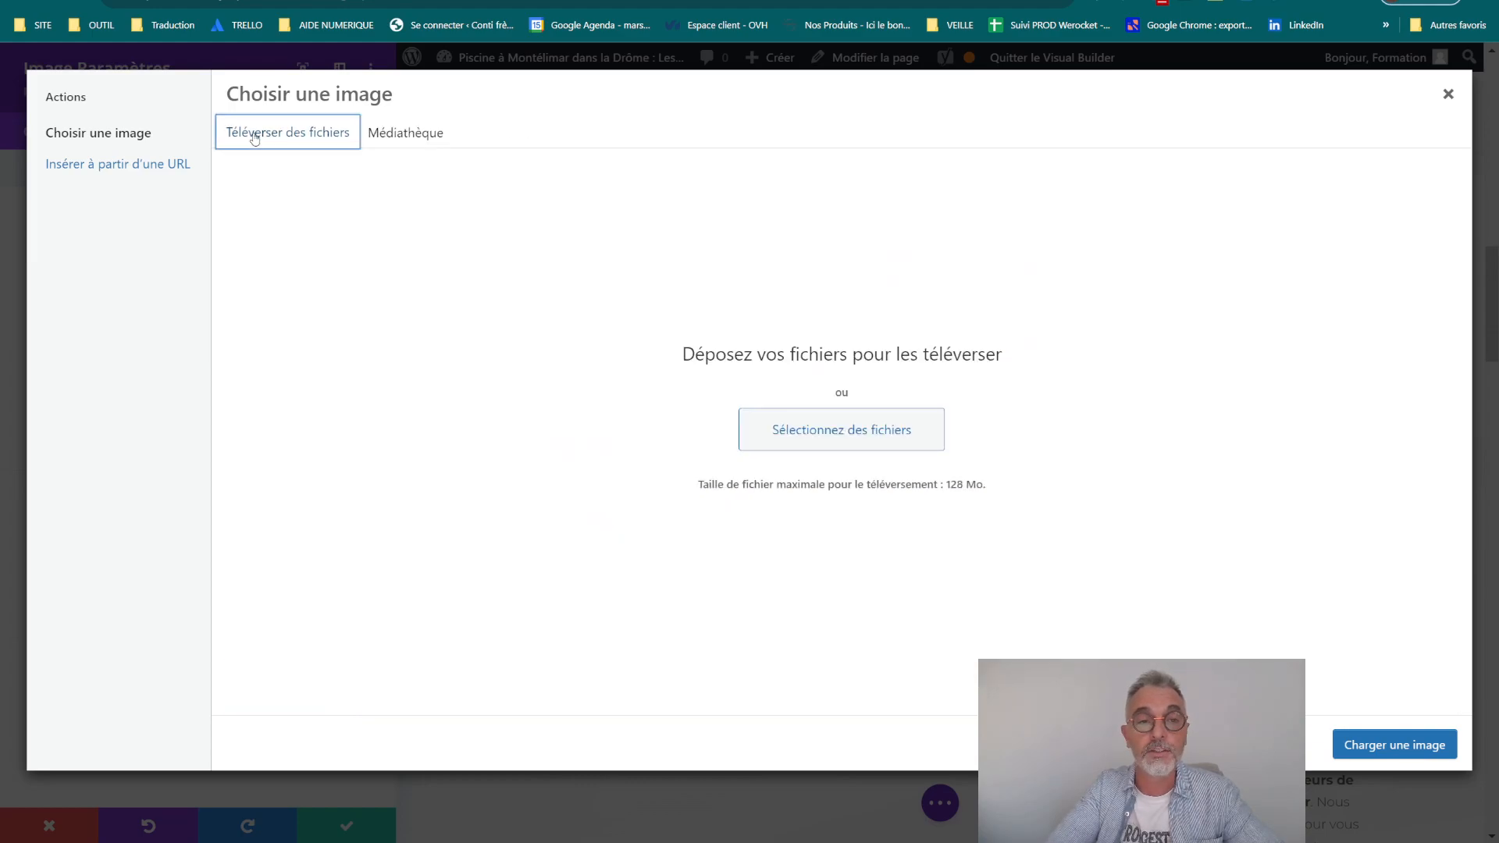
pyautogui.click(817, 435)
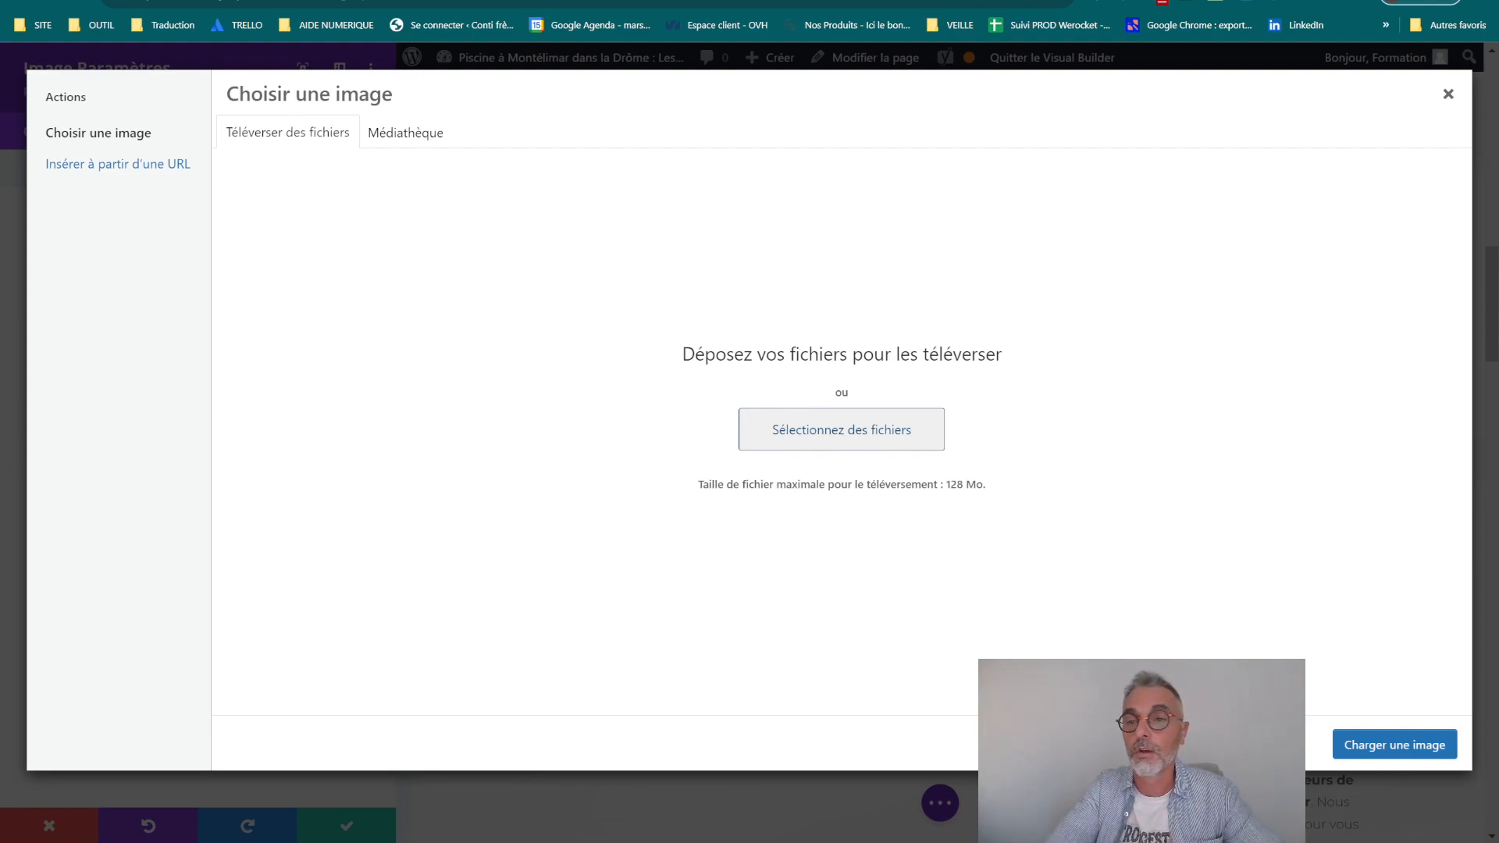
pyautogui.doubleClick(1133, 184)
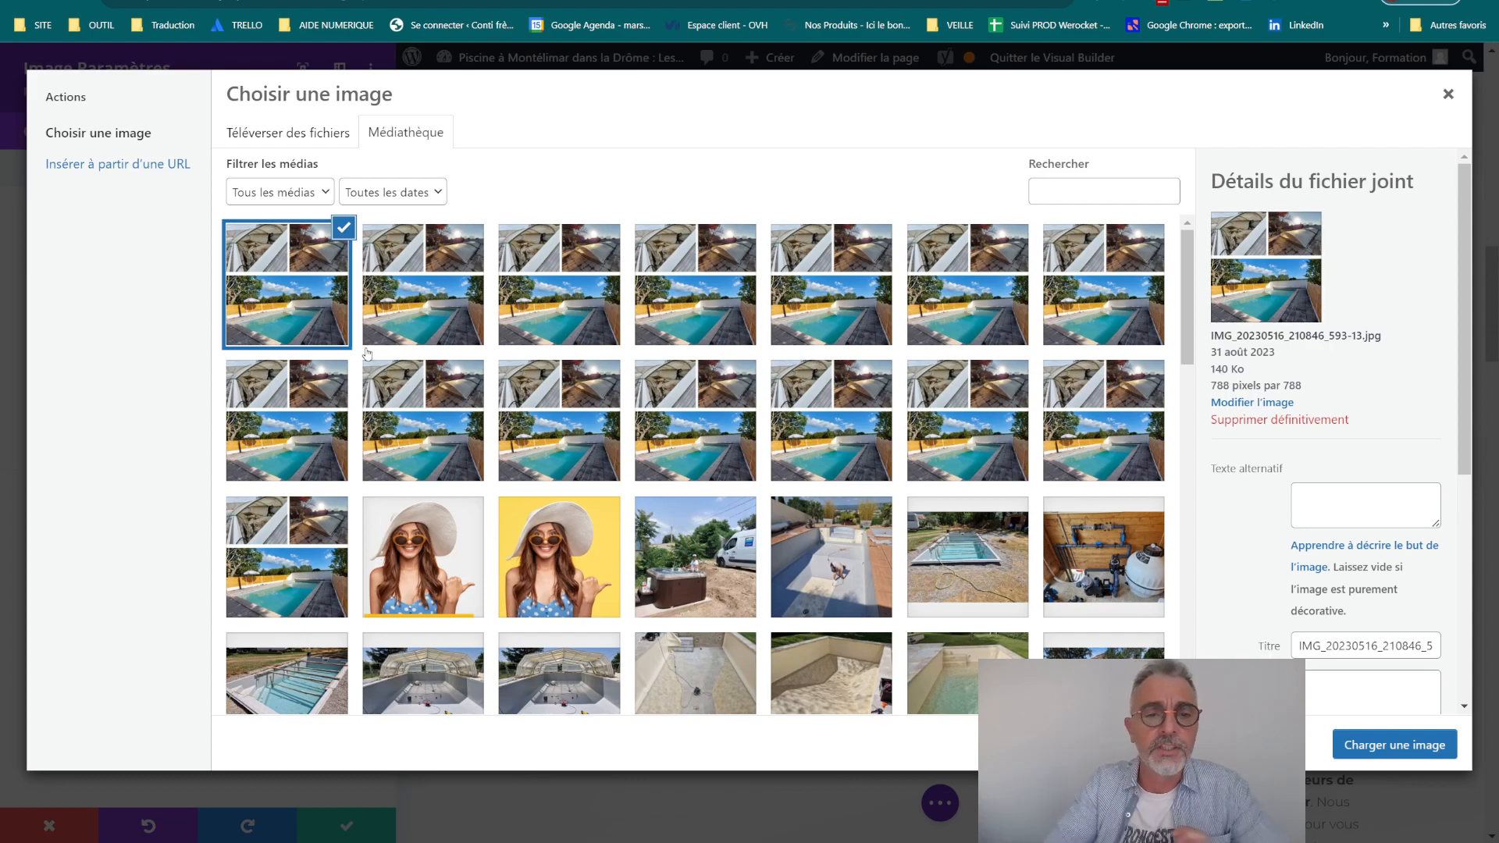
# Step: Enter "entreprise piscine Montélimar" as the uploaded image's alternative text
pyautogui.click(1336, 495)
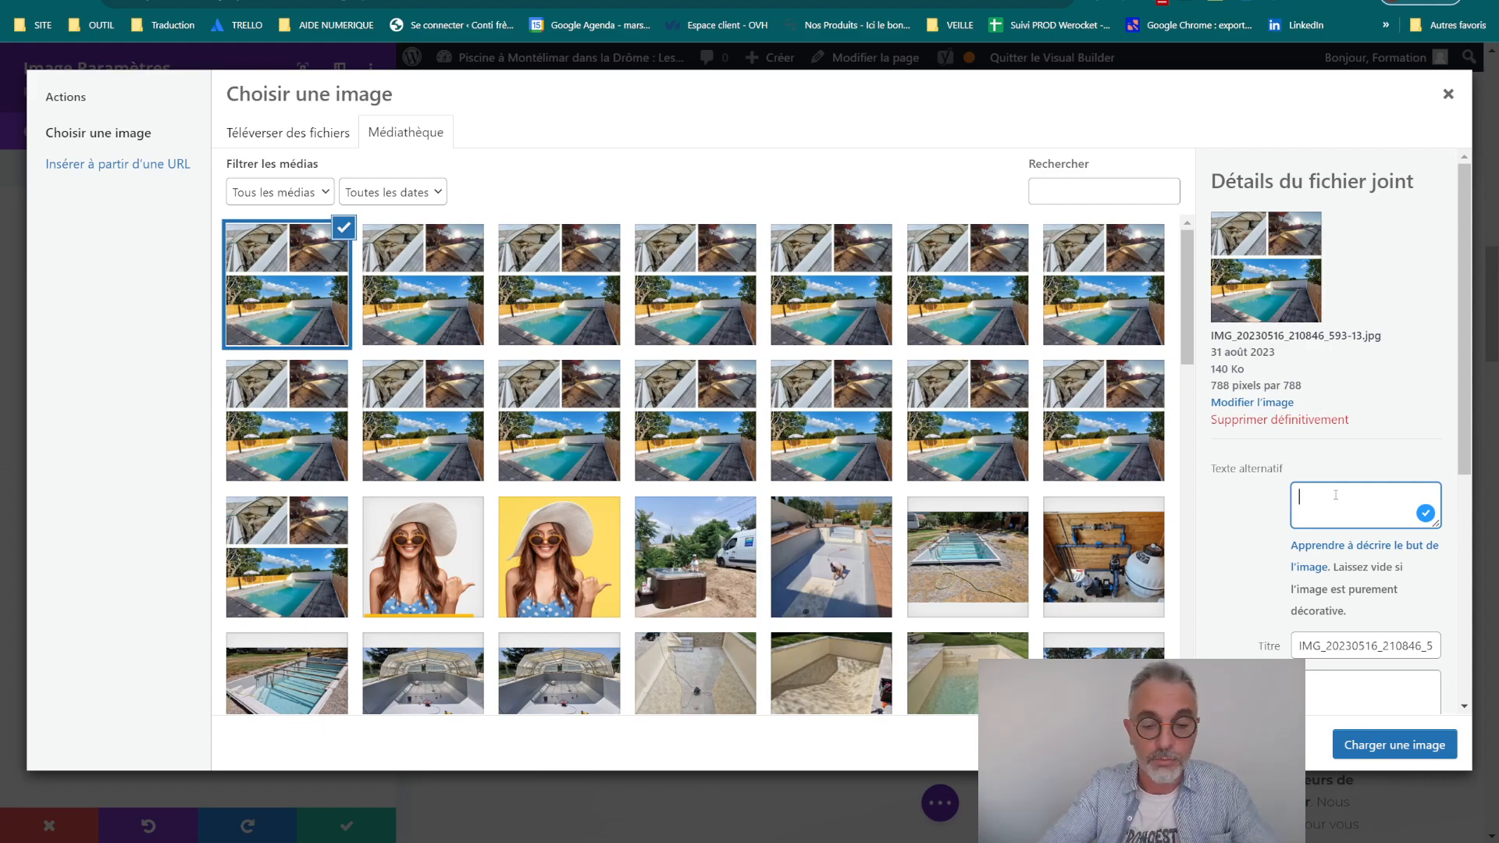
pyautogui.write('entre')
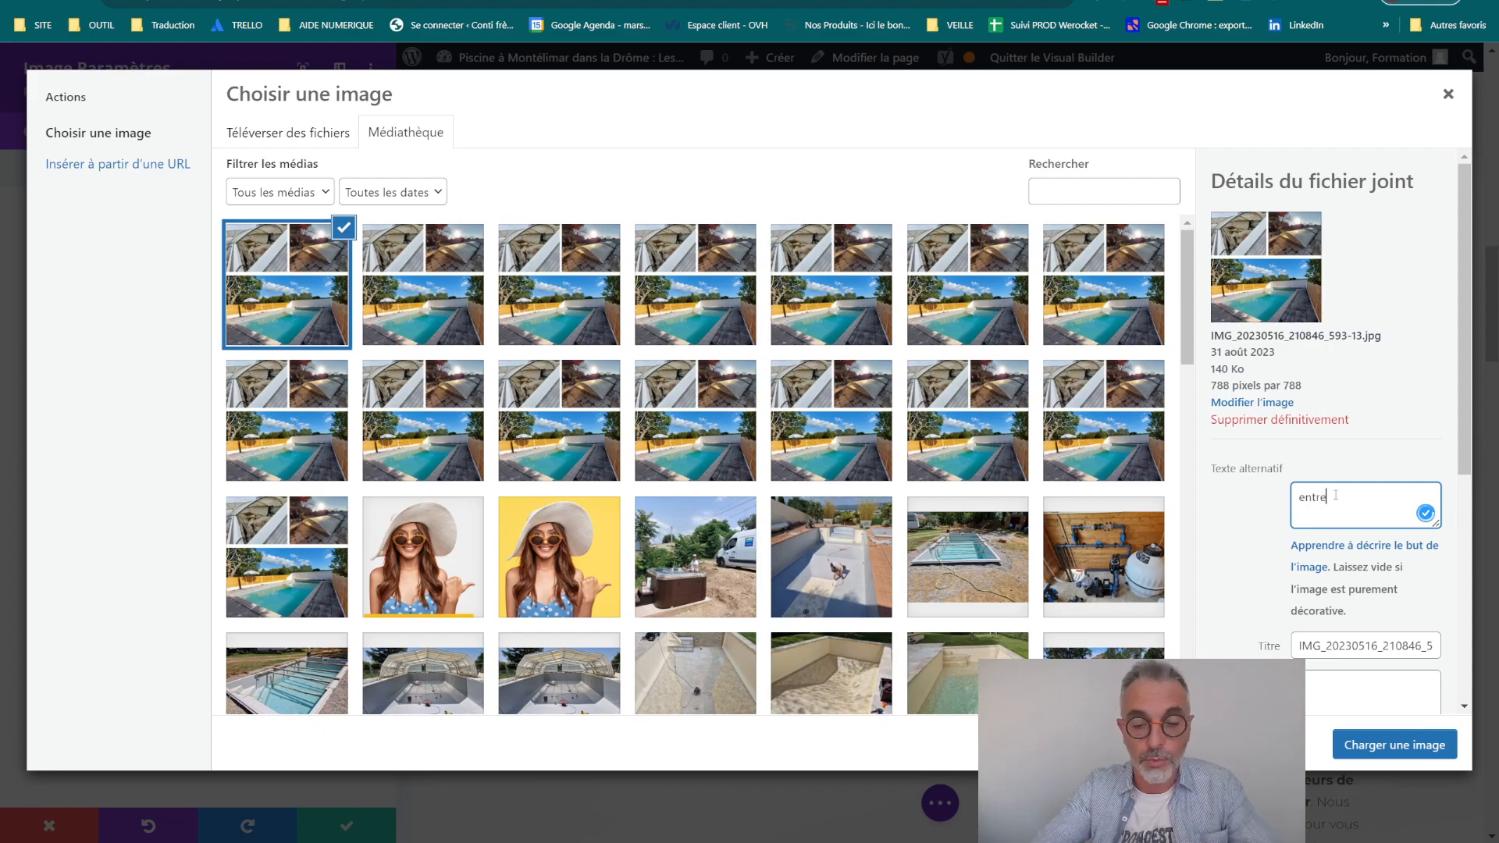
pyautogui.write('prise p')
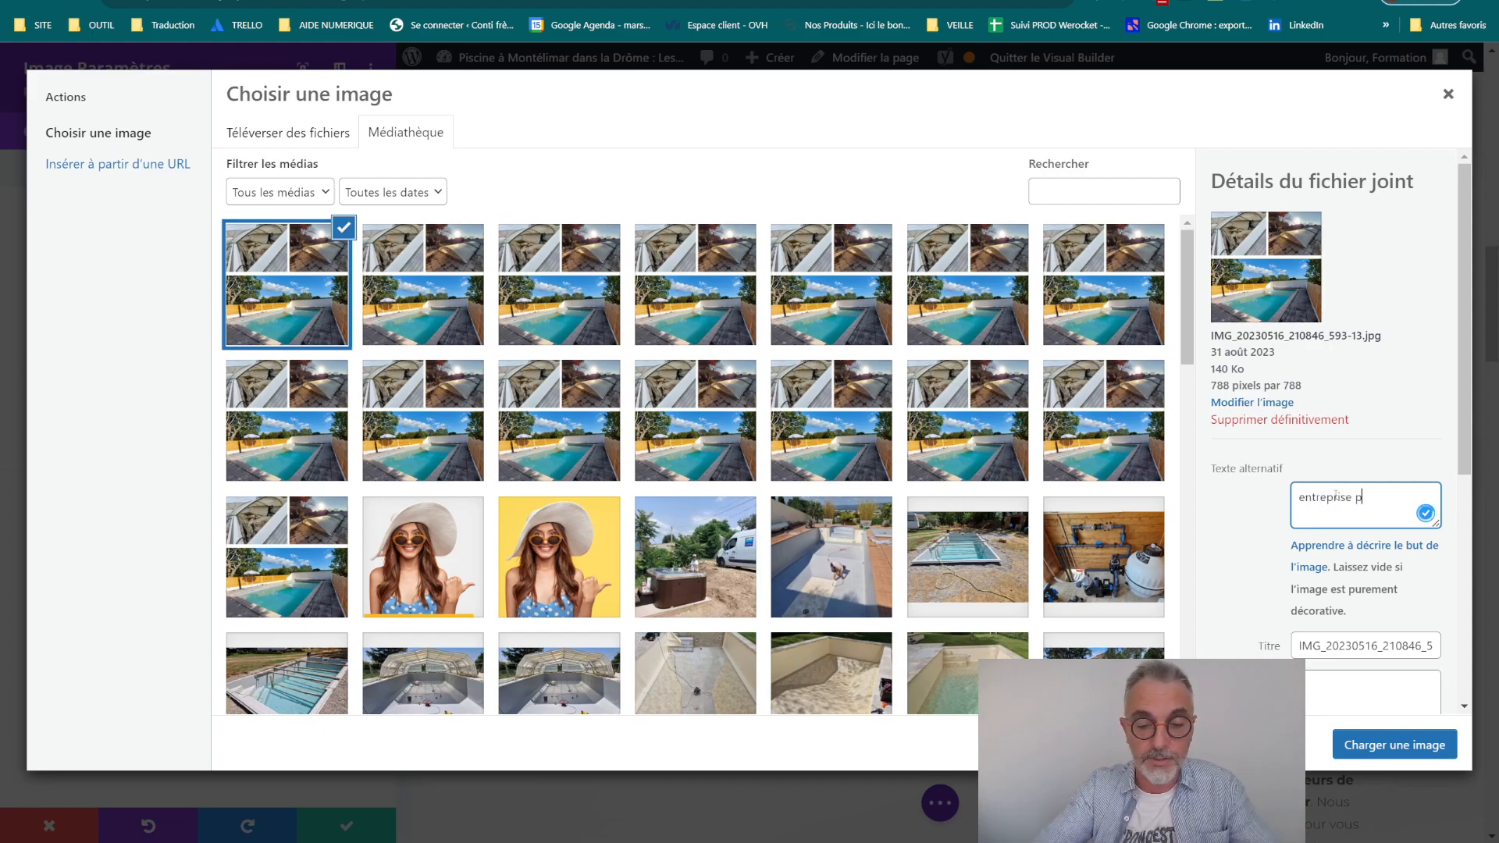
pyautogui.write('iscine')
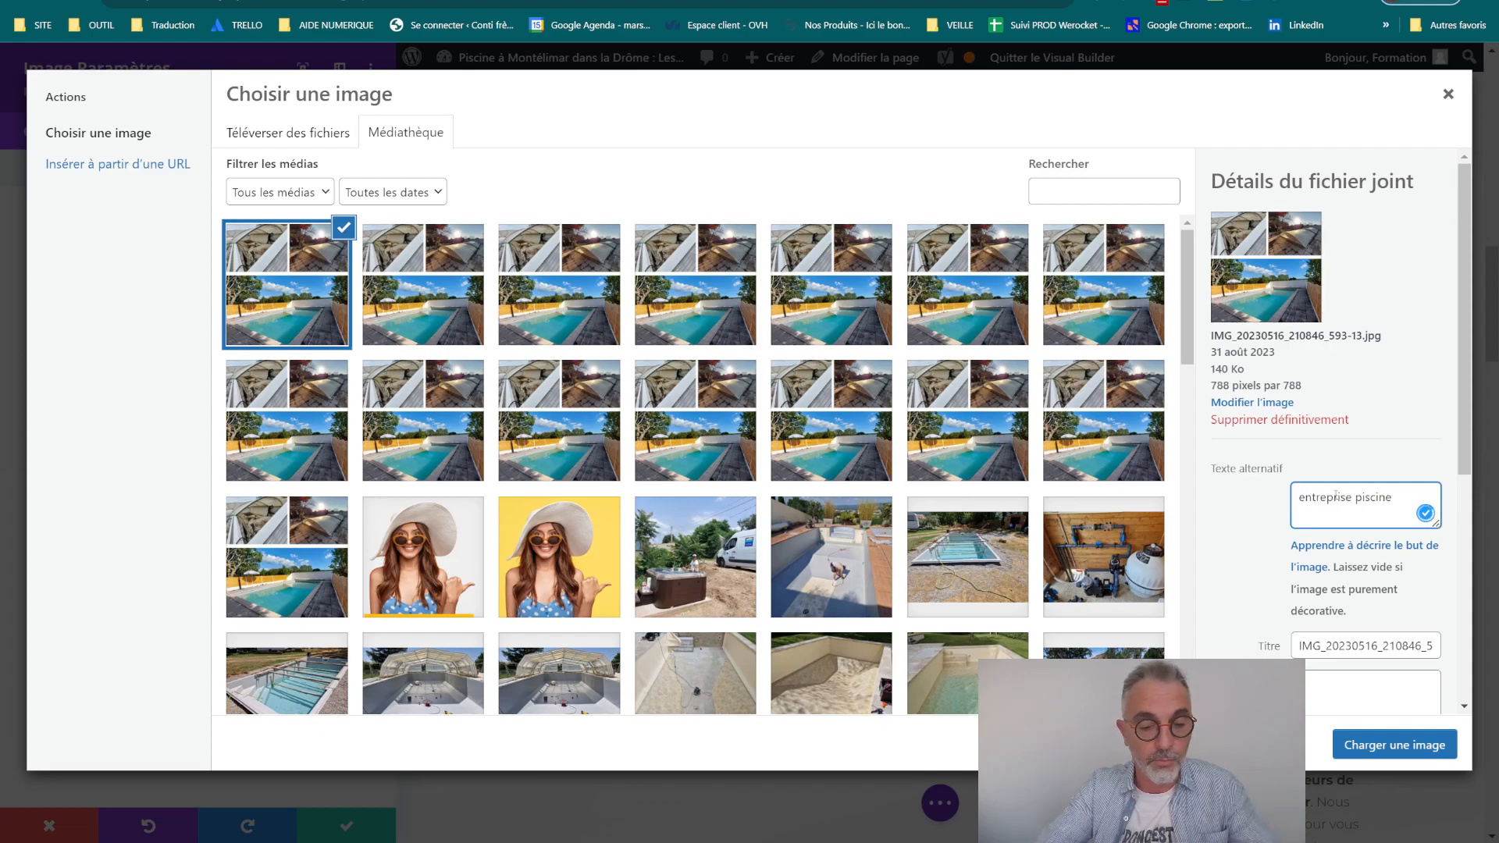
pyautogui.write(' Montélimar')
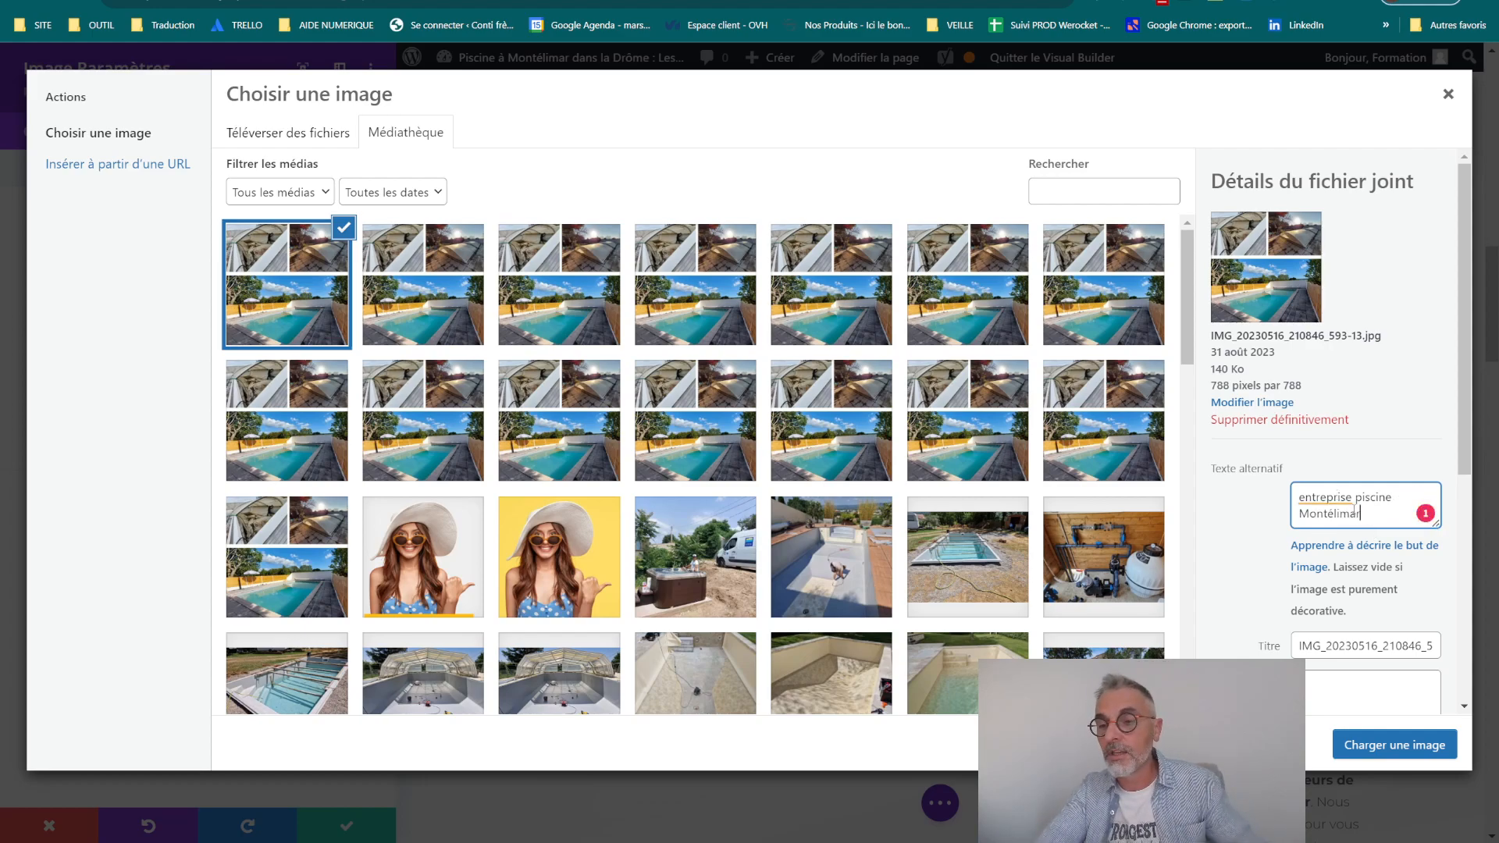
# Step: Copy the alternative text "entreprise piscine Montélimar" into the image's title and description, replacing the existing title
pyautogui.moveTo(1365, 515); pyautogui.dragTo(1274, 506)
pyautogui.hotkey('ctrl', 'c')
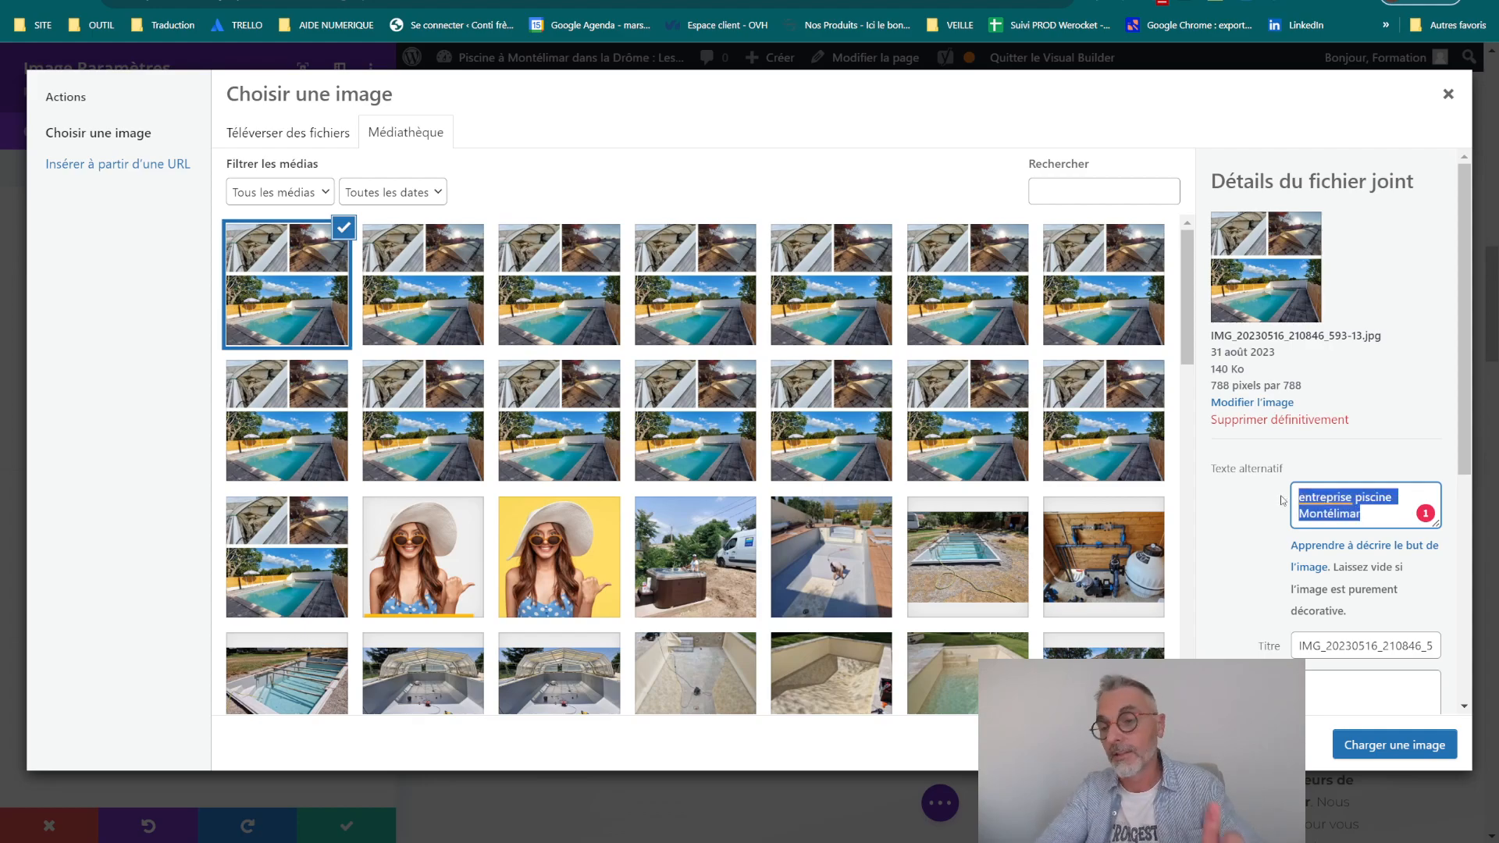
pyautogui.scroll(-1, 1247, 501)
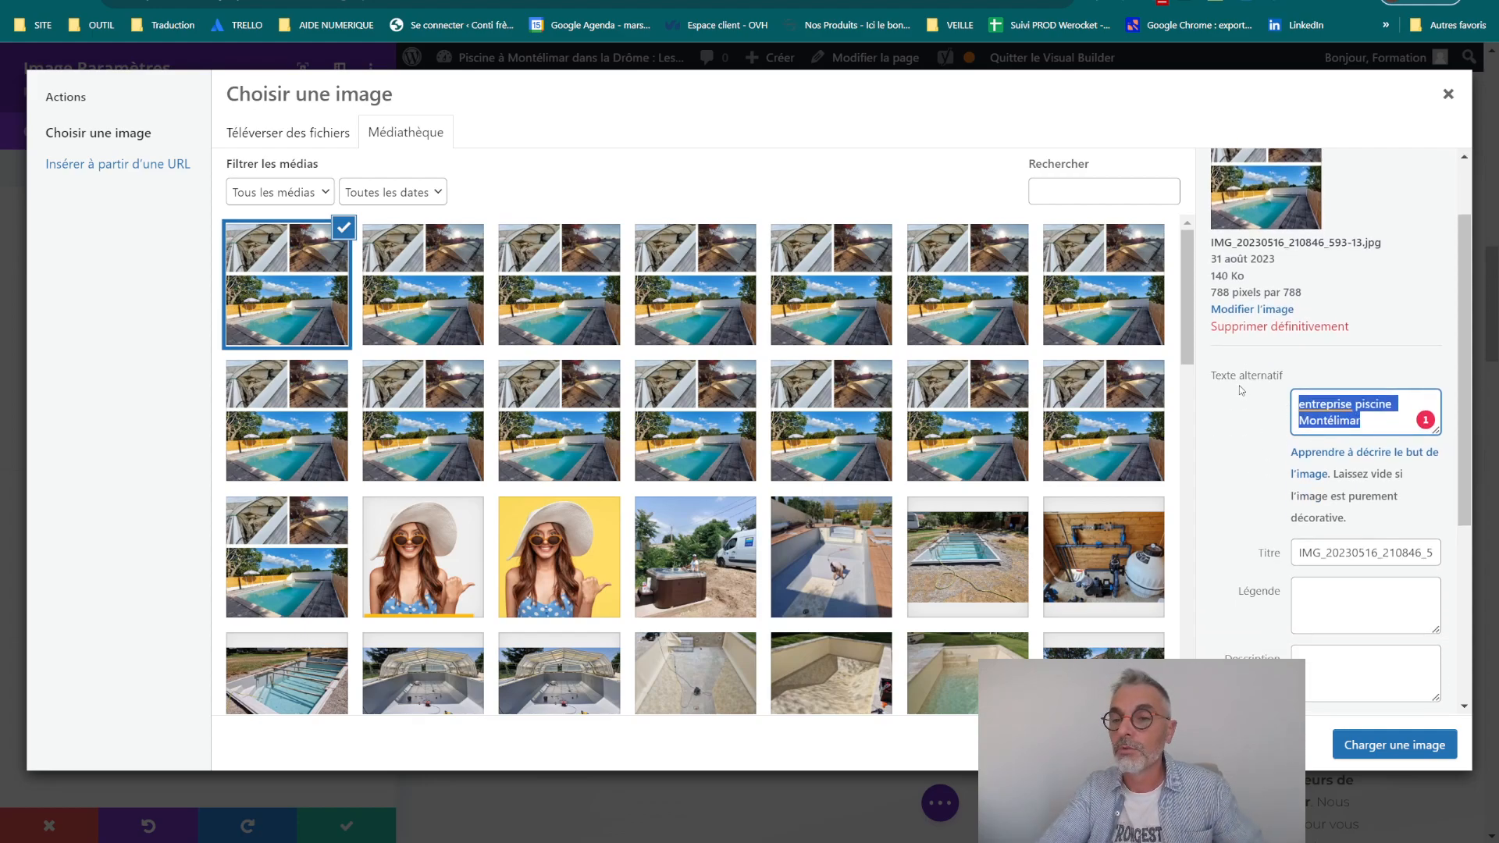
pyautogui.click(1332, 554)
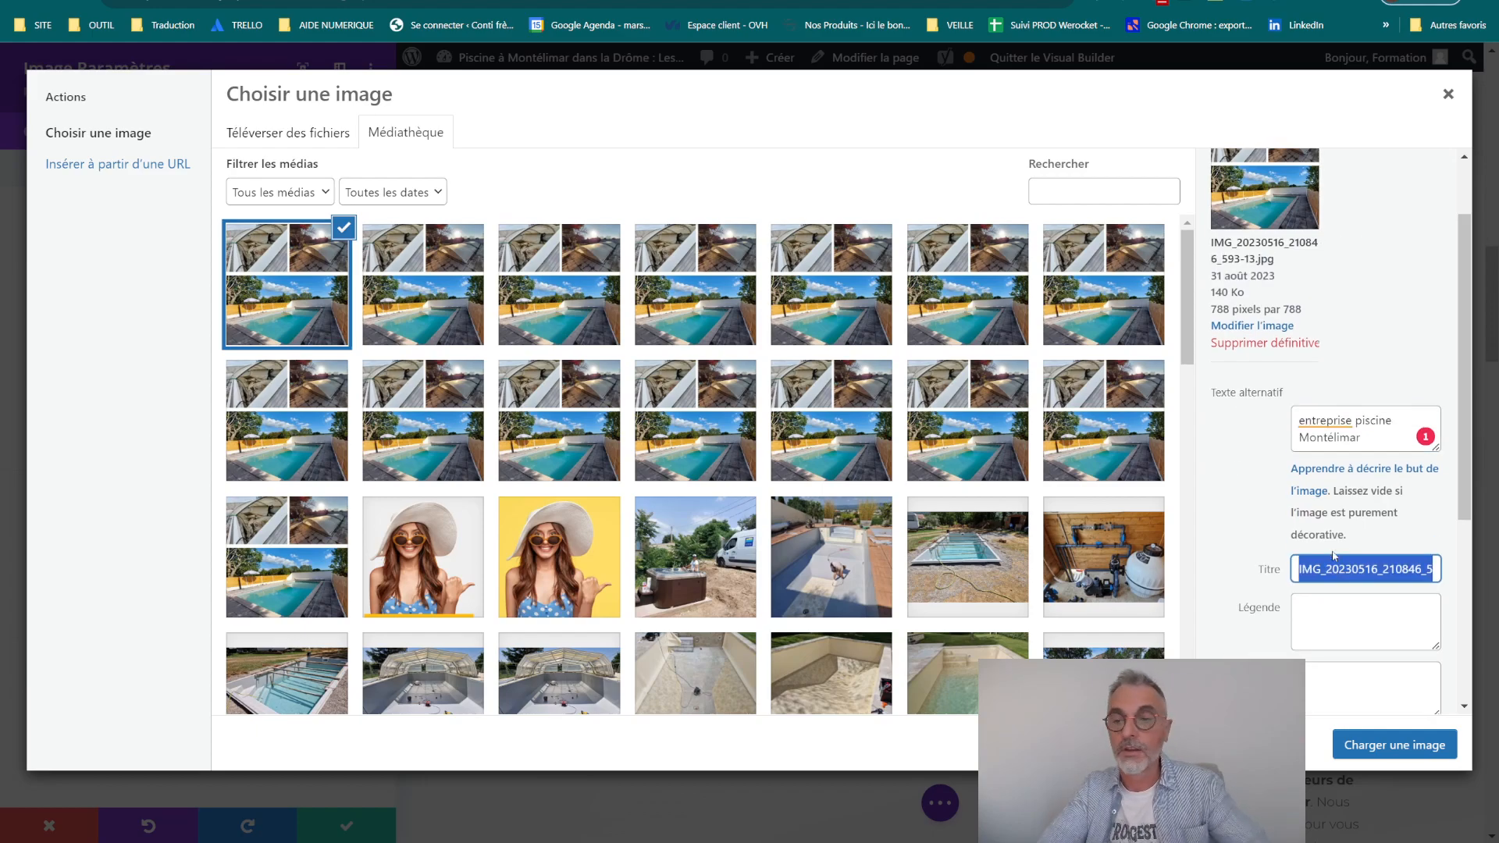
pyautogui.hotkey('ctrl', 'v')
pyautogui.scroll(-3, 1333, 547)
pyautogui.click(1333, 460)
pyautogui.hotkey('ctrl', 'v')
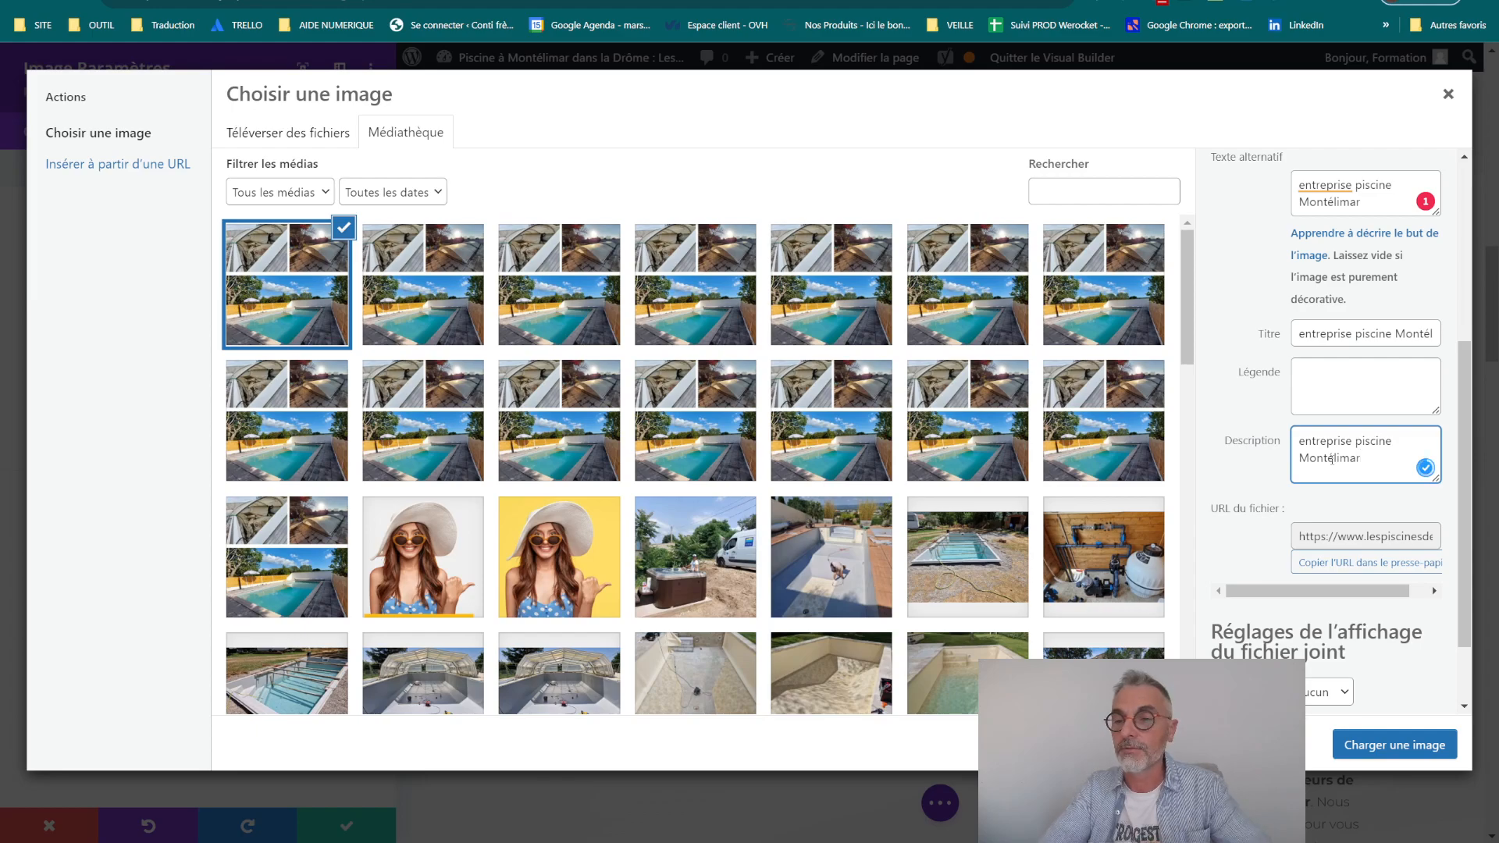
# Step: Load the uploaded collage into the image module and confirm the module's changes
pyautogui.click(1394, 745)
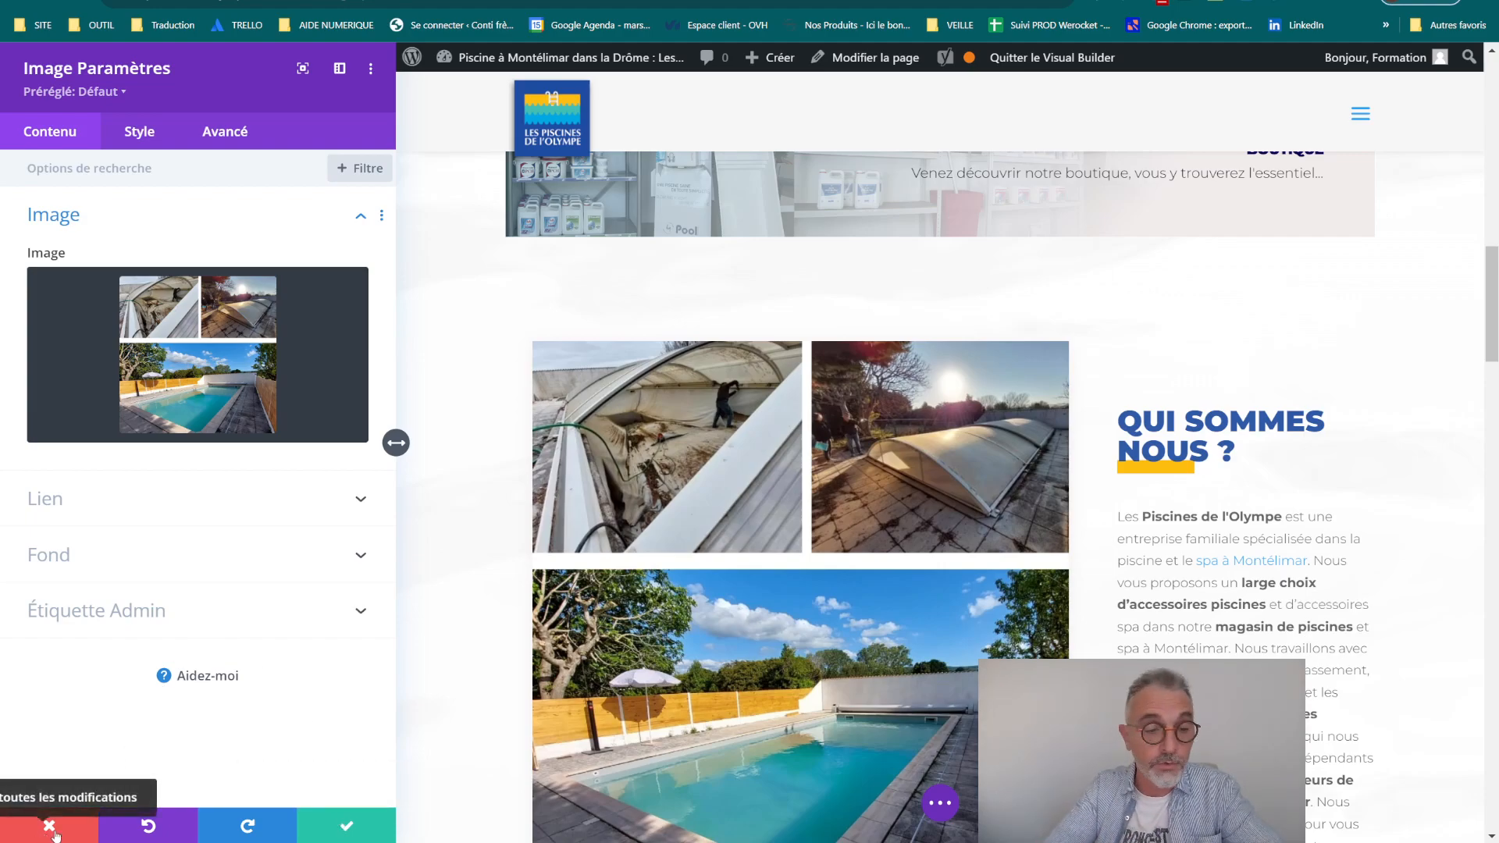
pyautogui.click(335, 824)
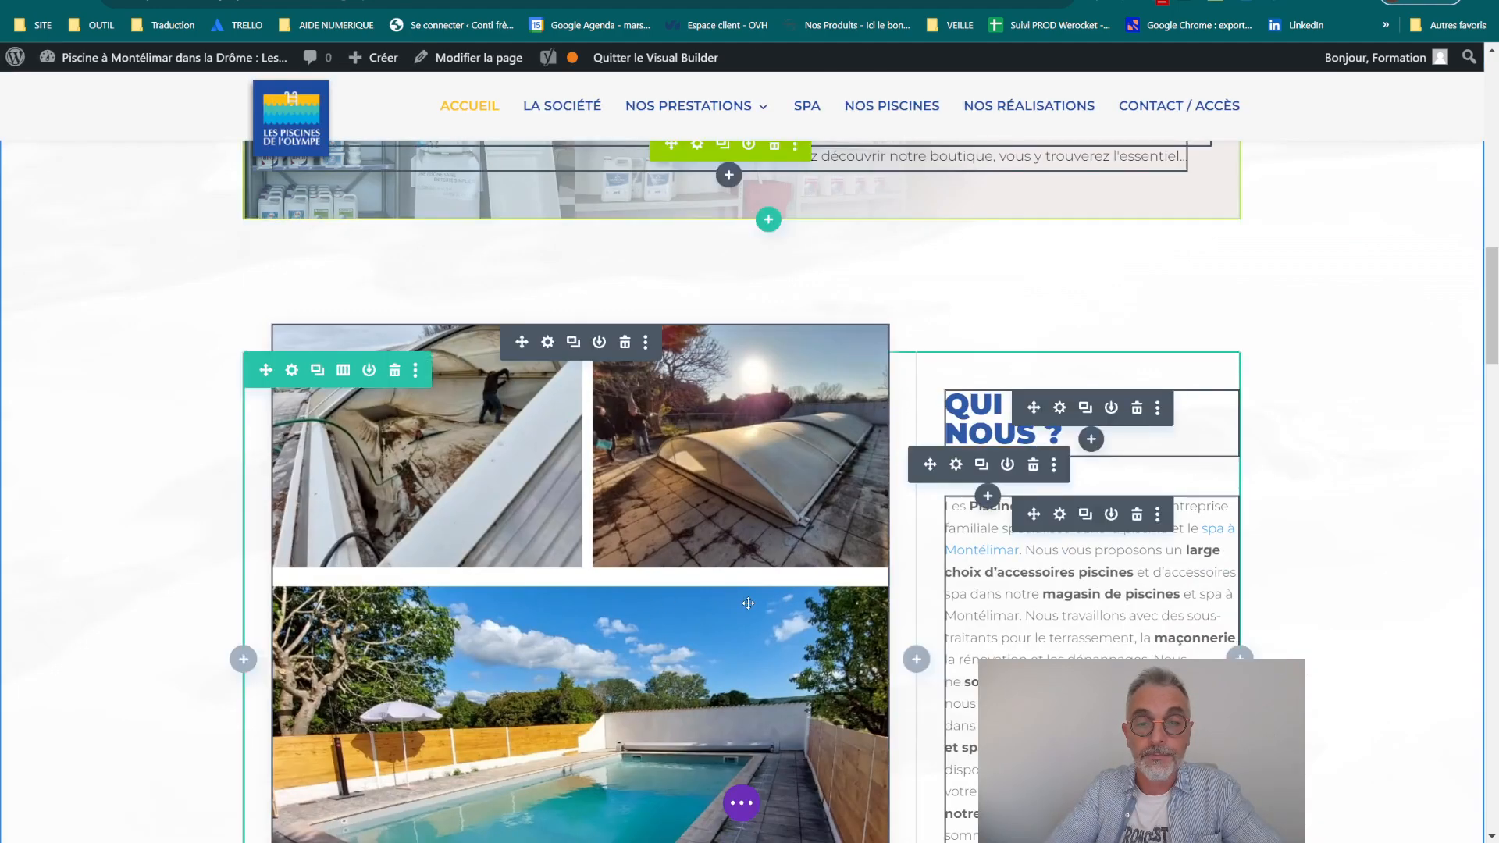
pyautogui.scroll(-3, 748, 603)
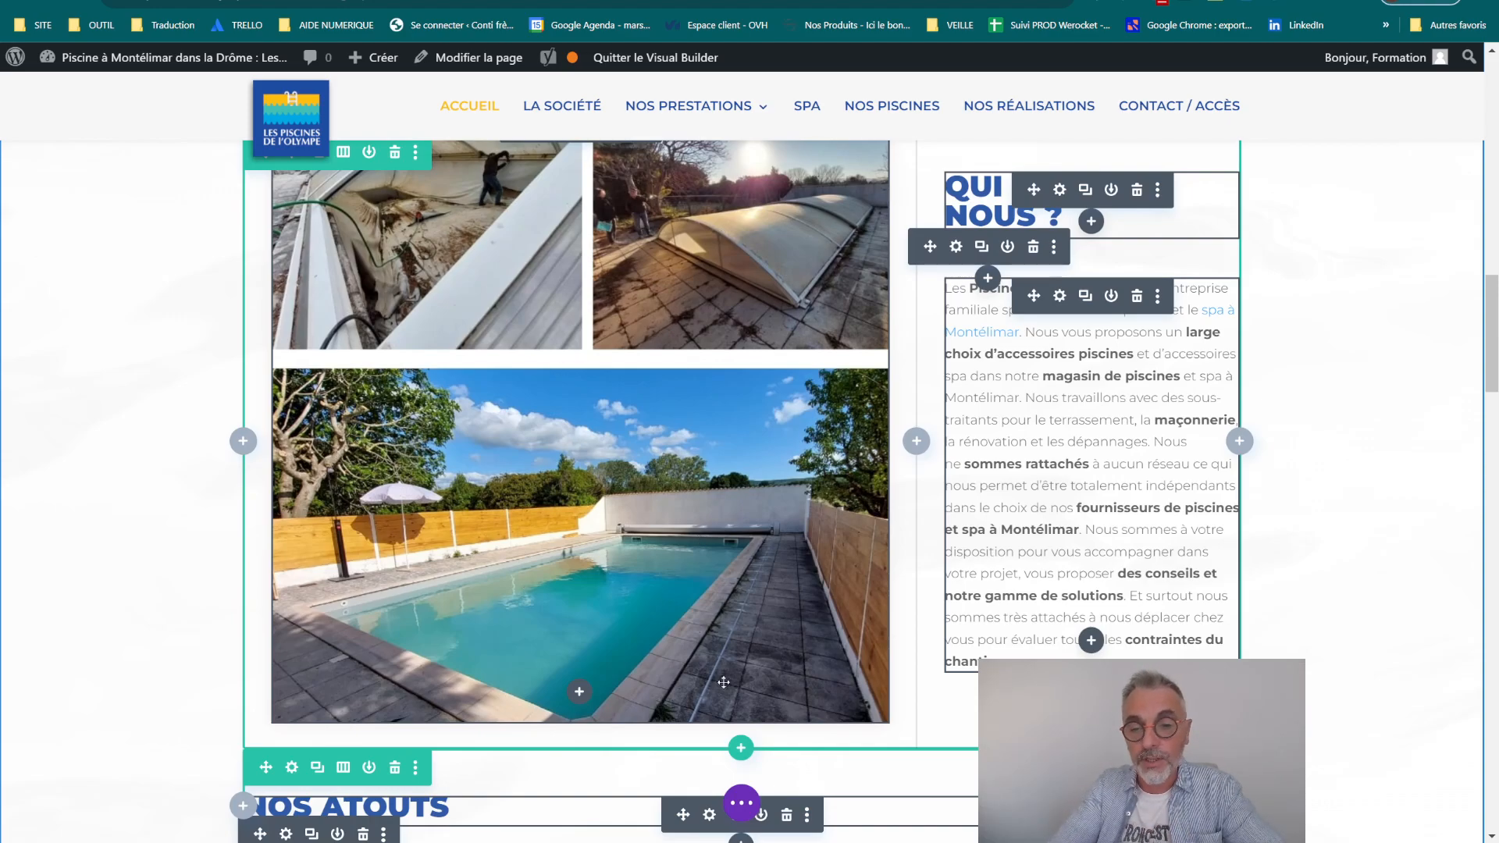
# Step: Expand the Visual Builder's page controls to reach the save command
pyautogui.click(746, 805)
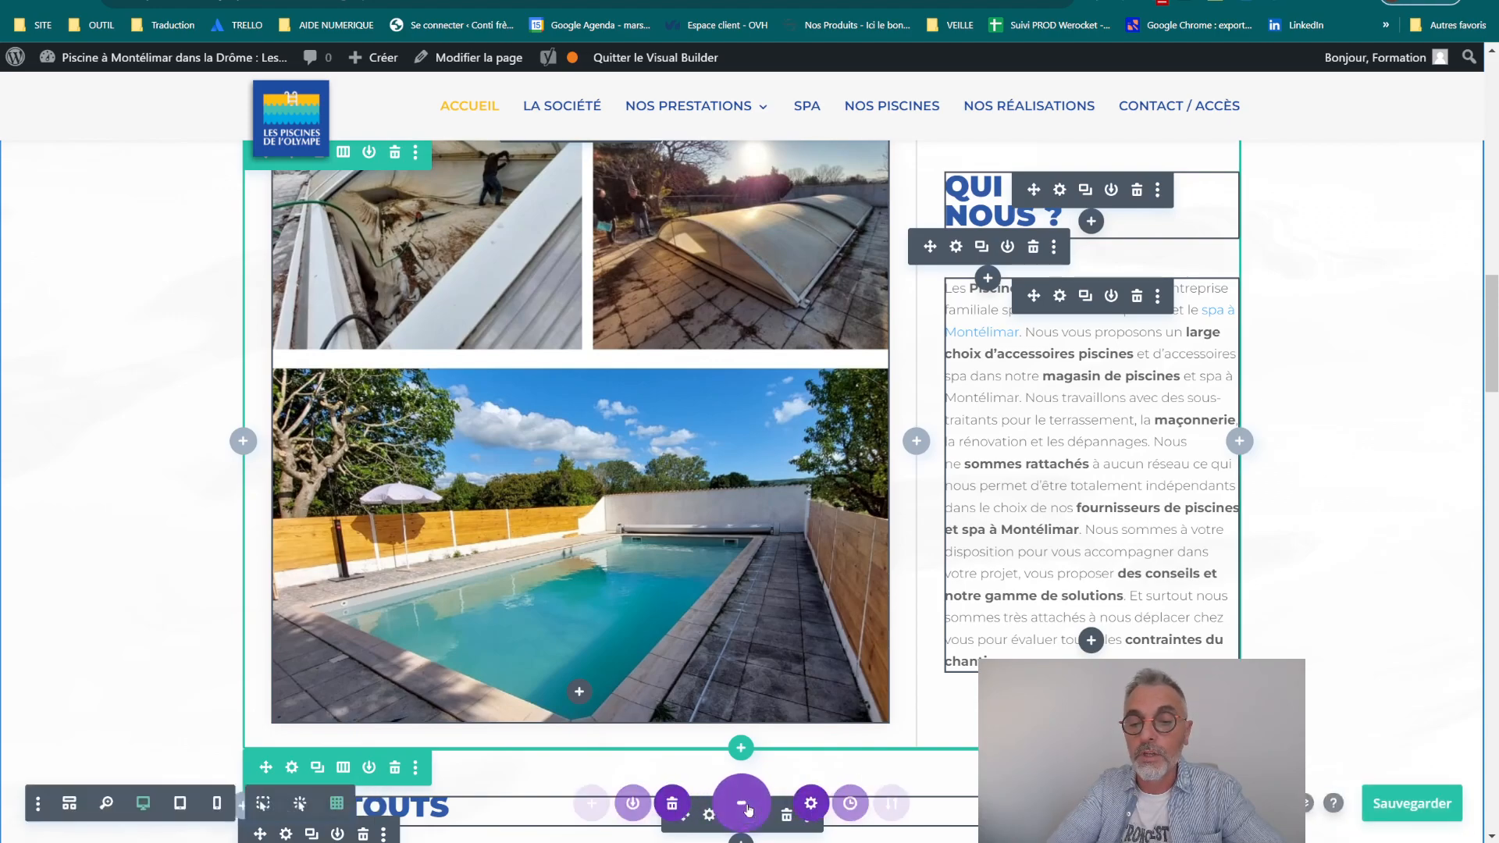
pyautogui.click(745, 806)
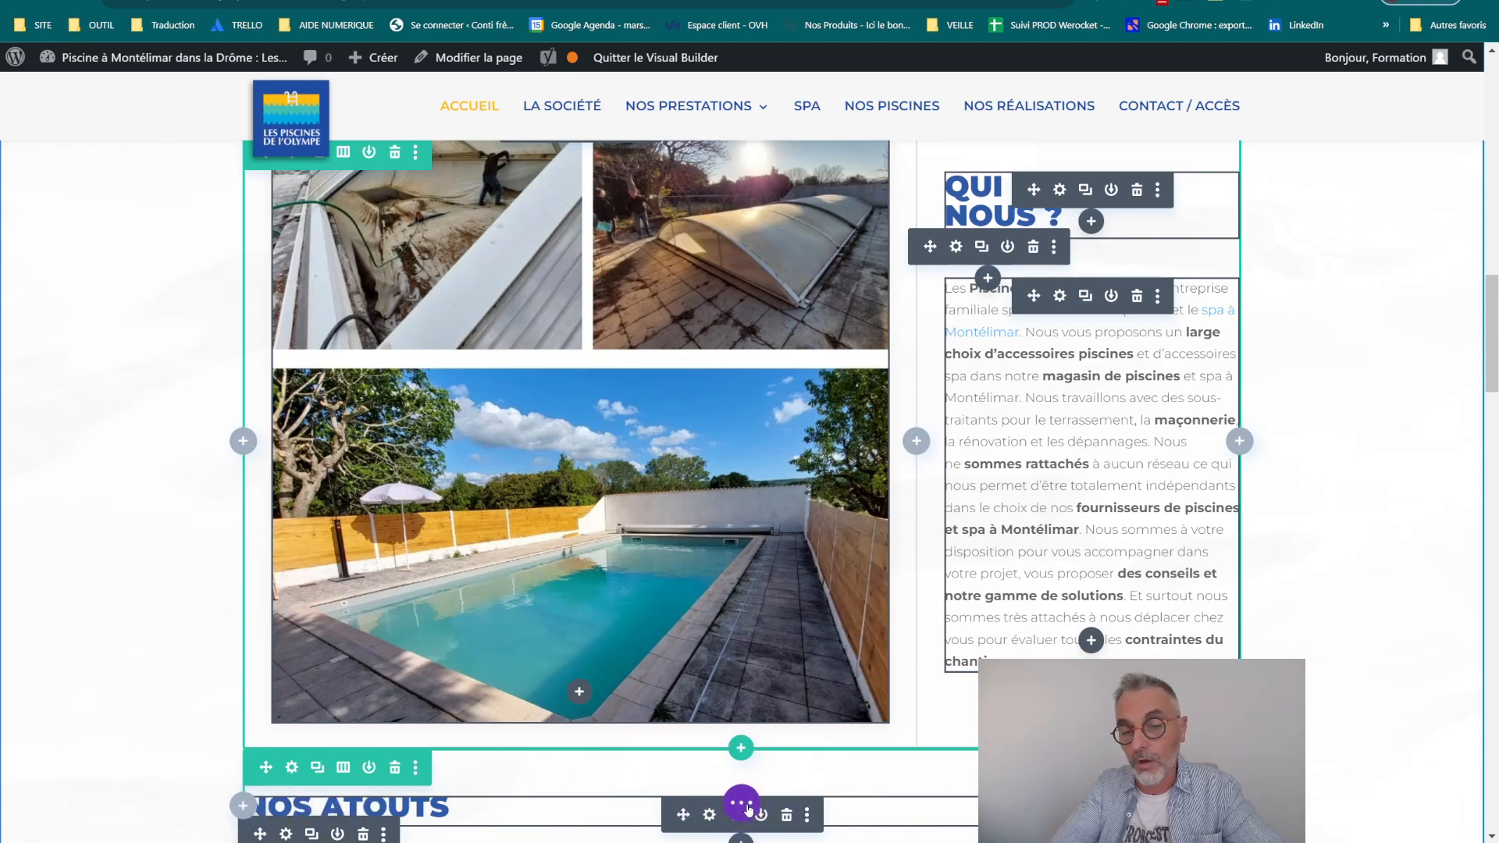
pyautogui.click(742, 808)
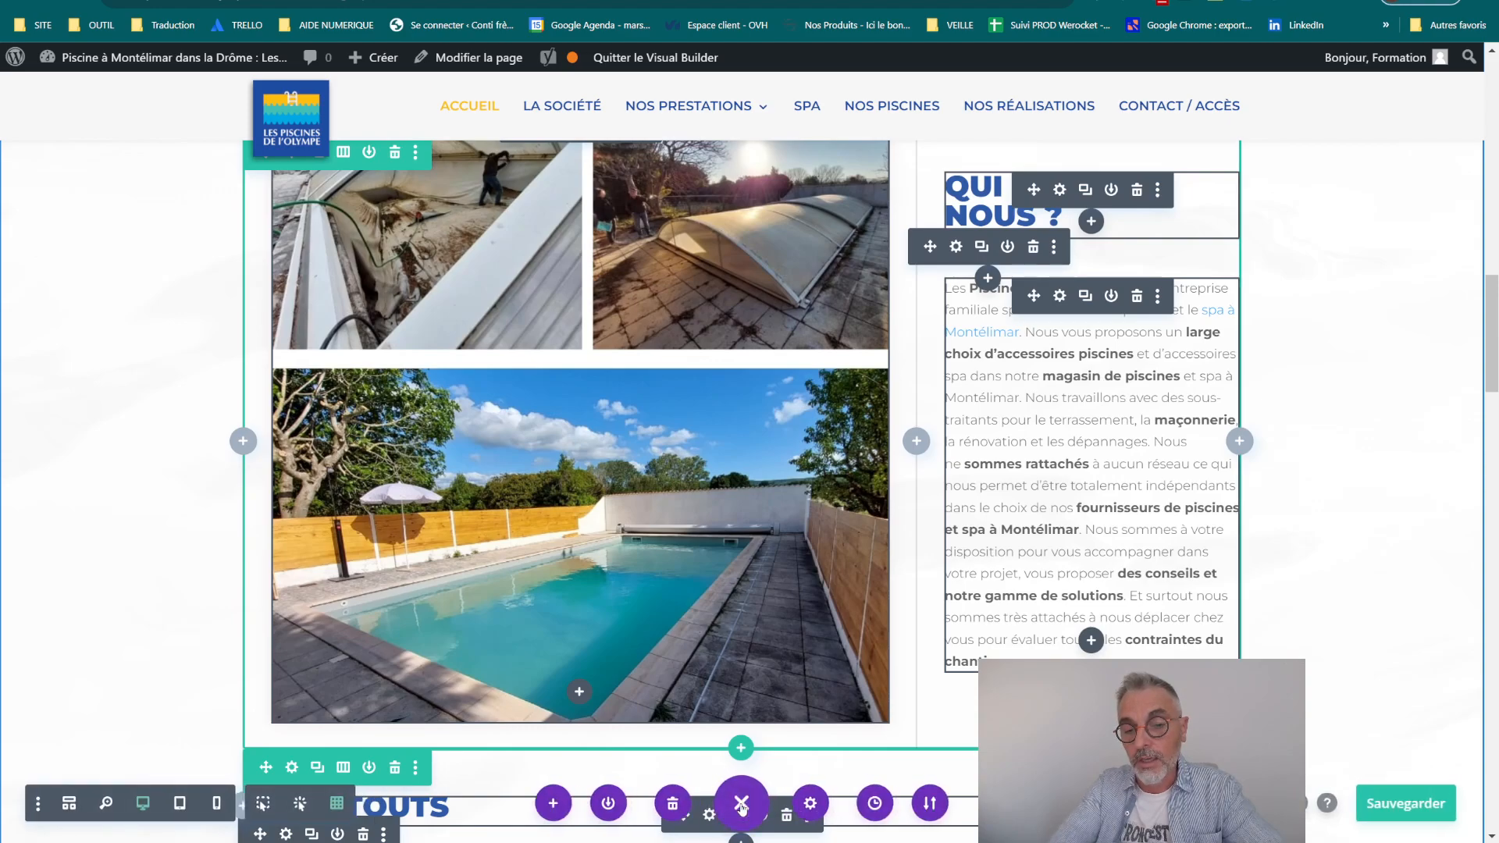